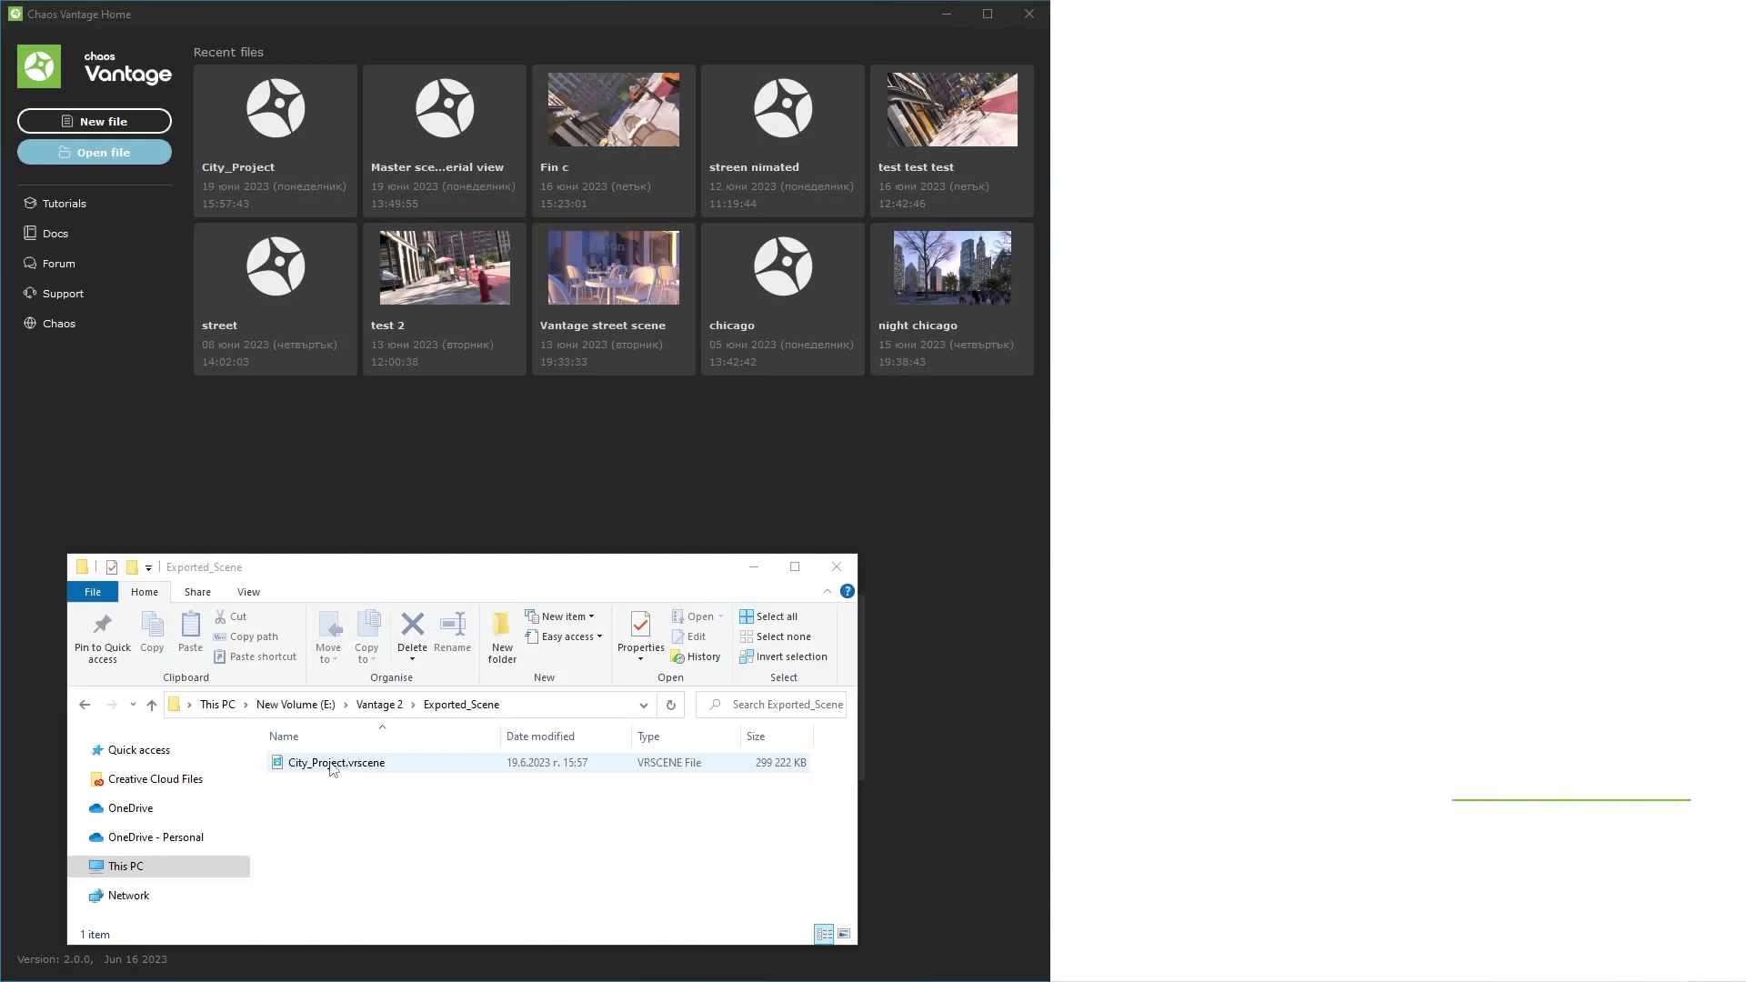
- Load City_Project.vrscene and view the scene through the Aerial_01, Aerial_02 and Park_Entrance cameras
drag(336, 762, 513, 518)
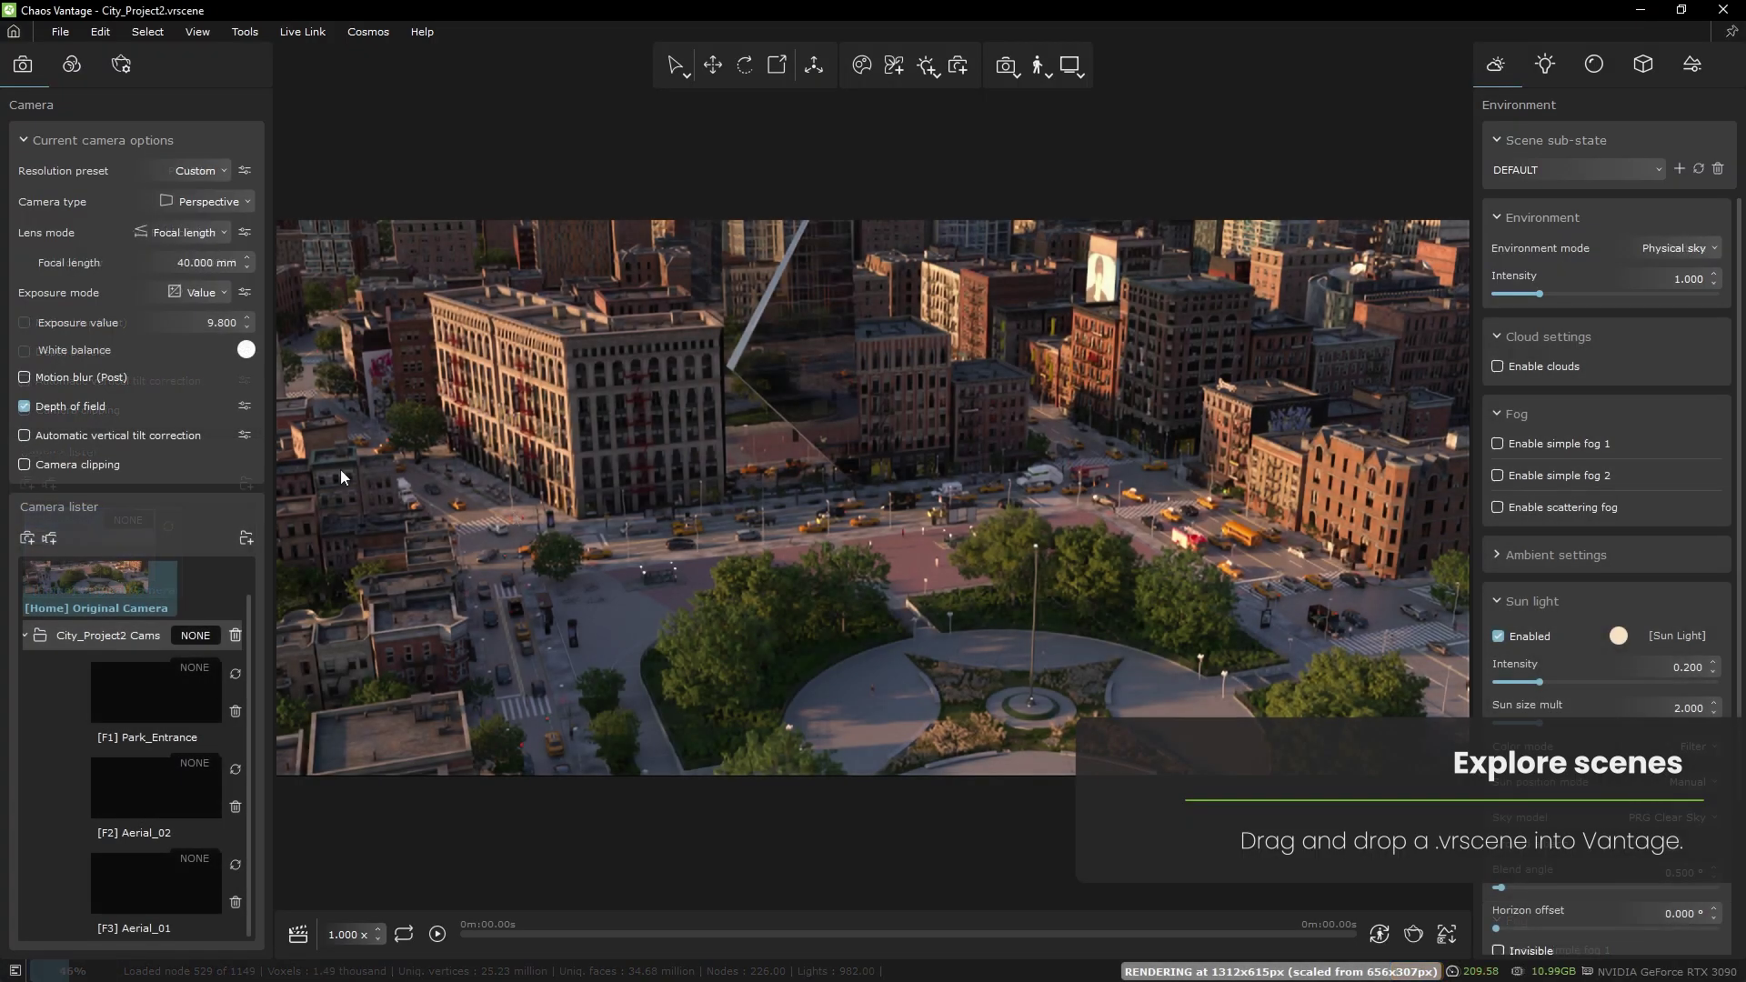
click(158, 876)
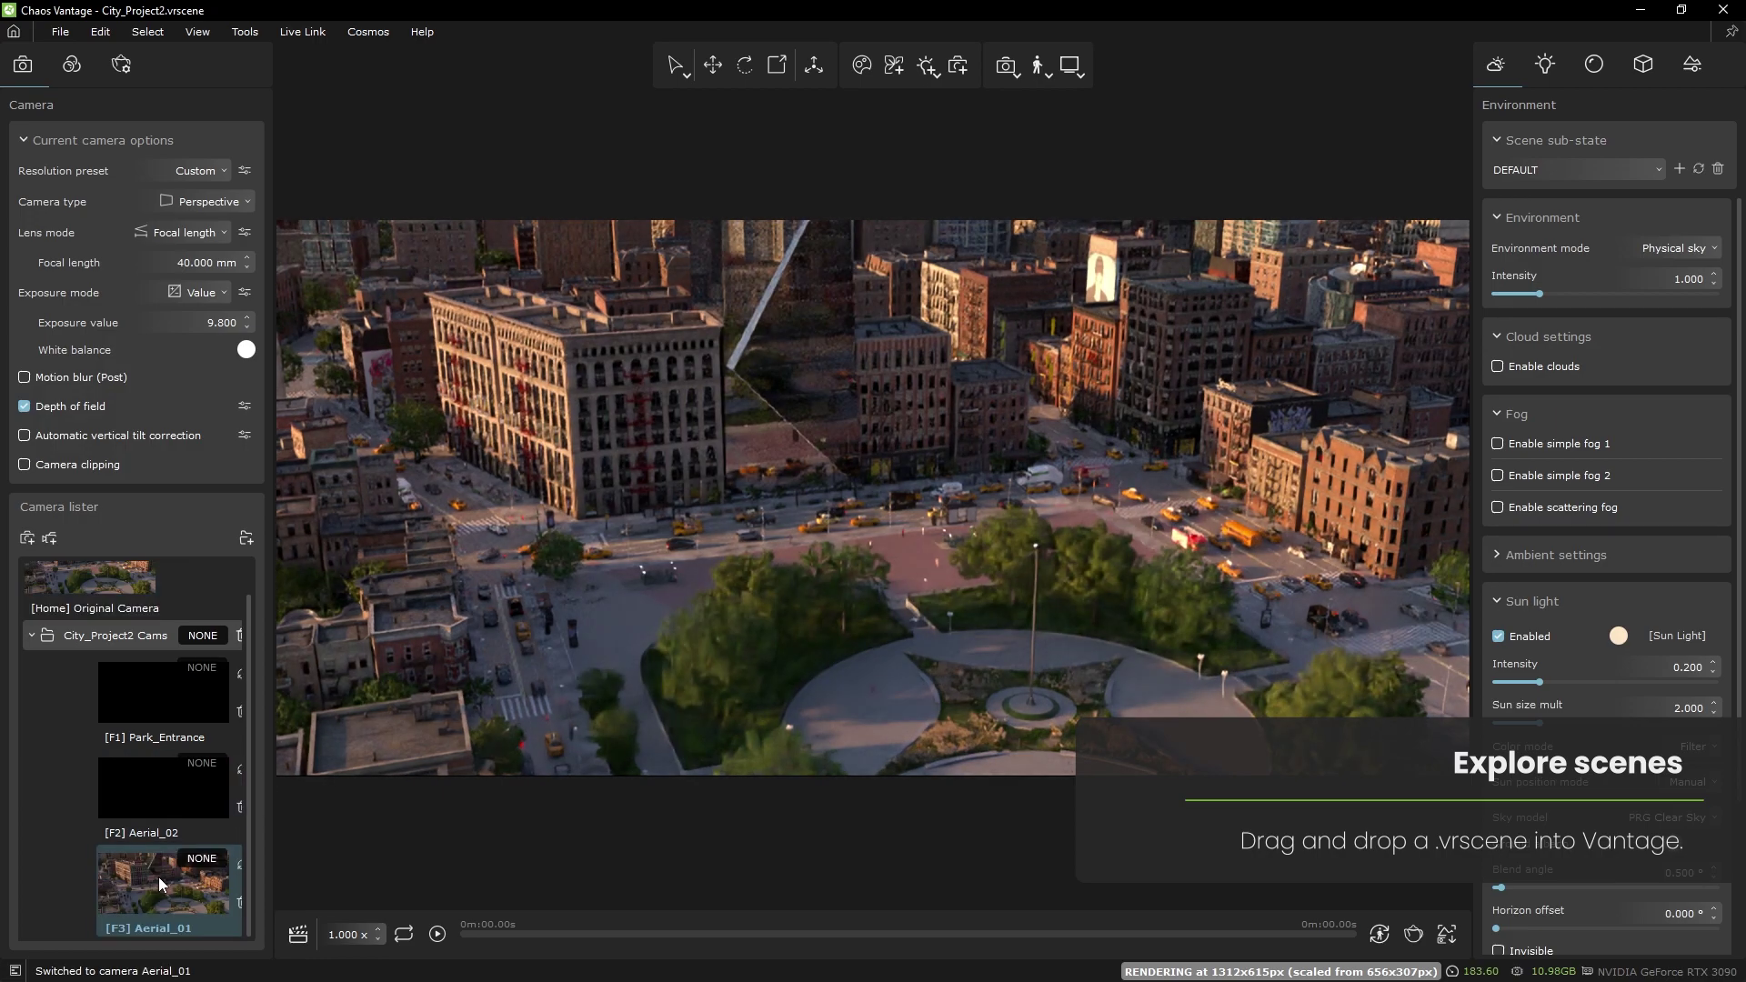
click(156, 799)
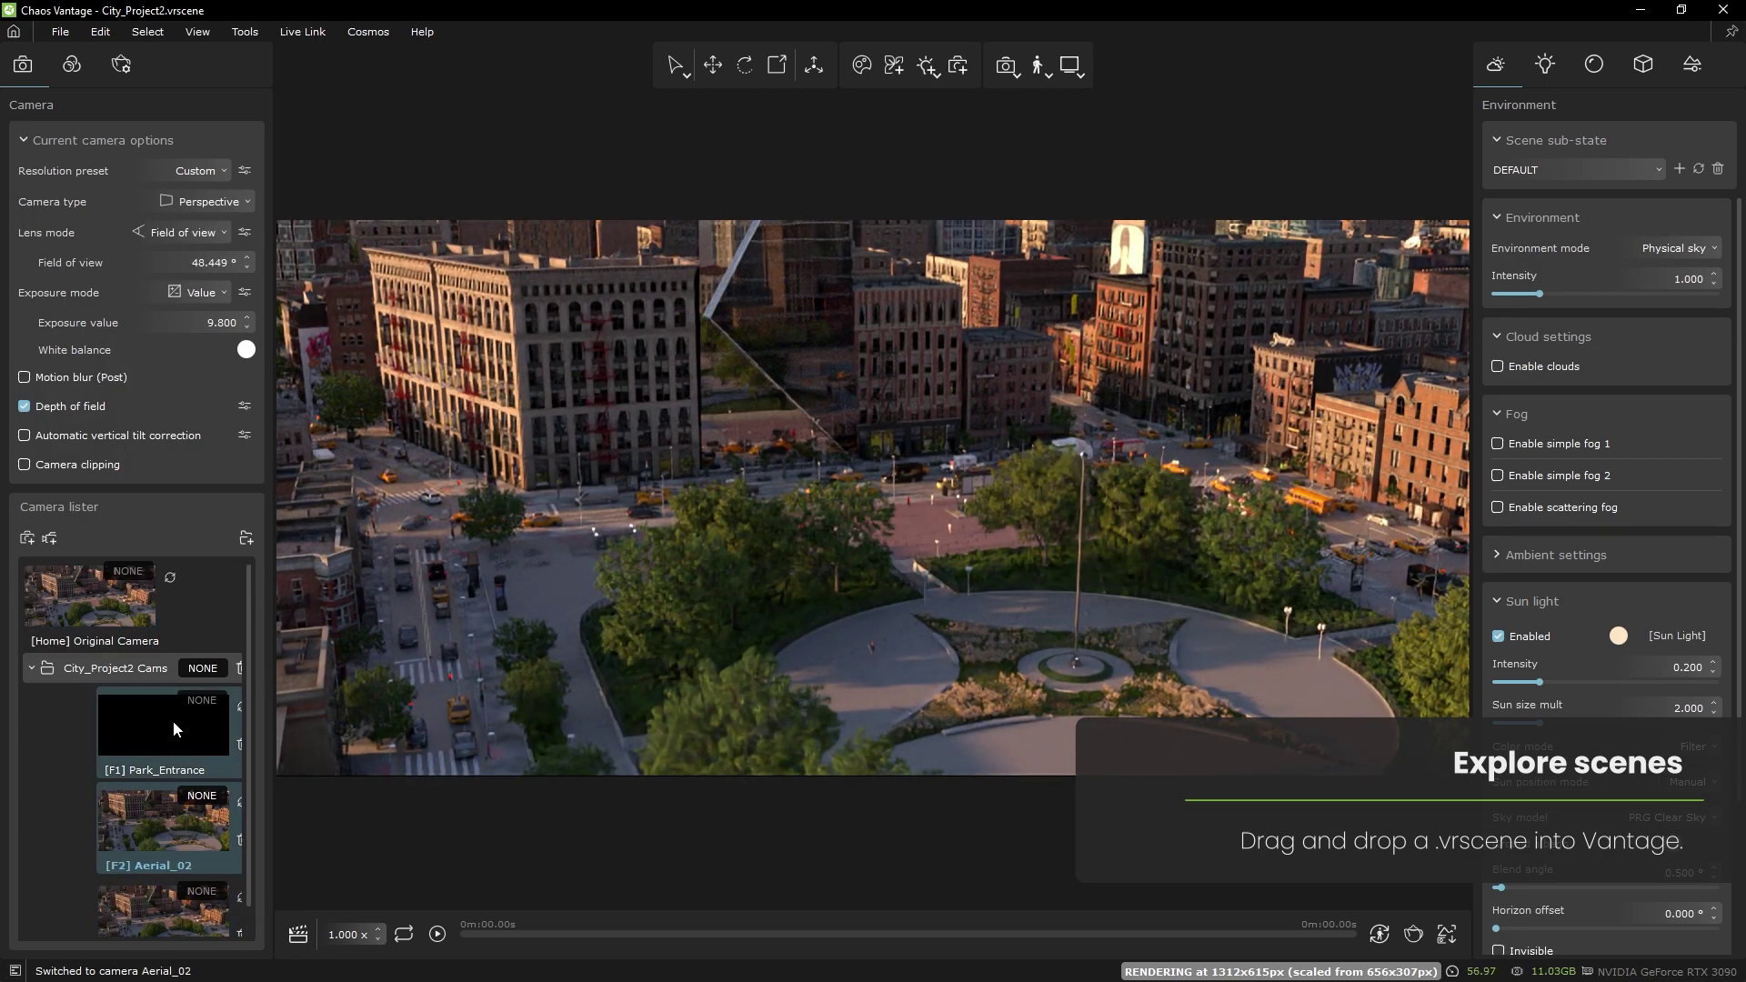
click(173, 722)
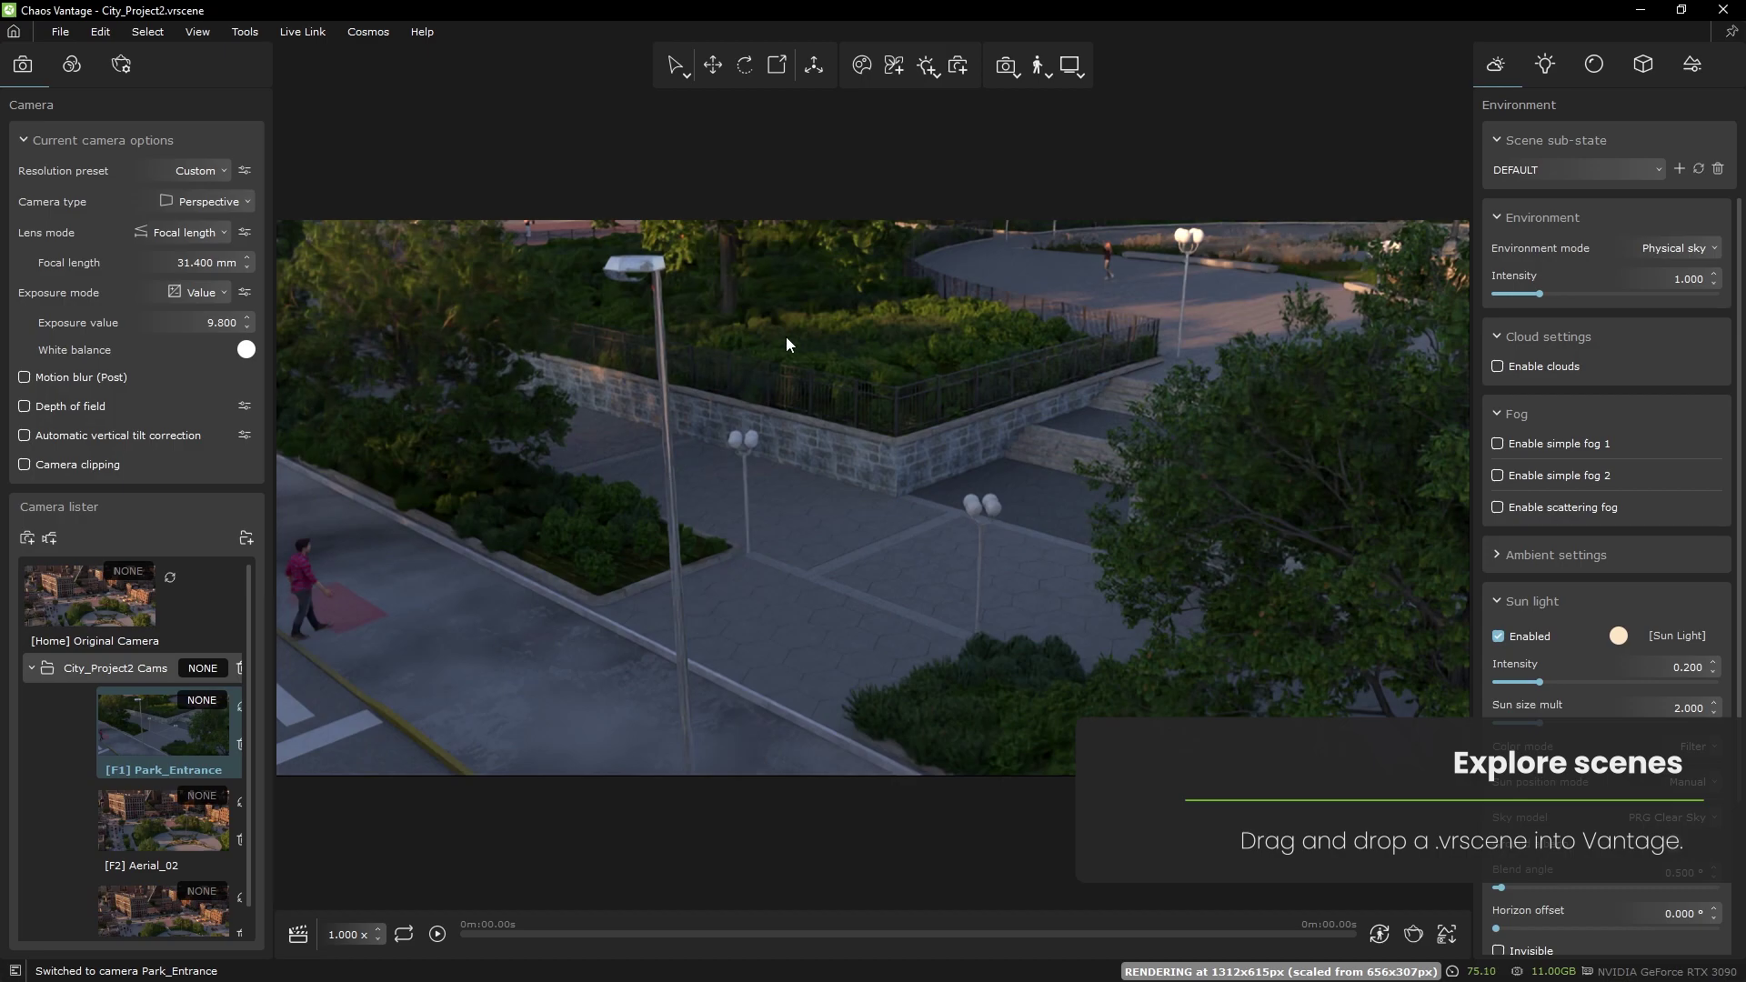
- Set the navigation move speed to 5 m/s, enable collisions, and walk along the street at human eye level
click(1037, 67)
drag(1107, 169, 1171, 176)
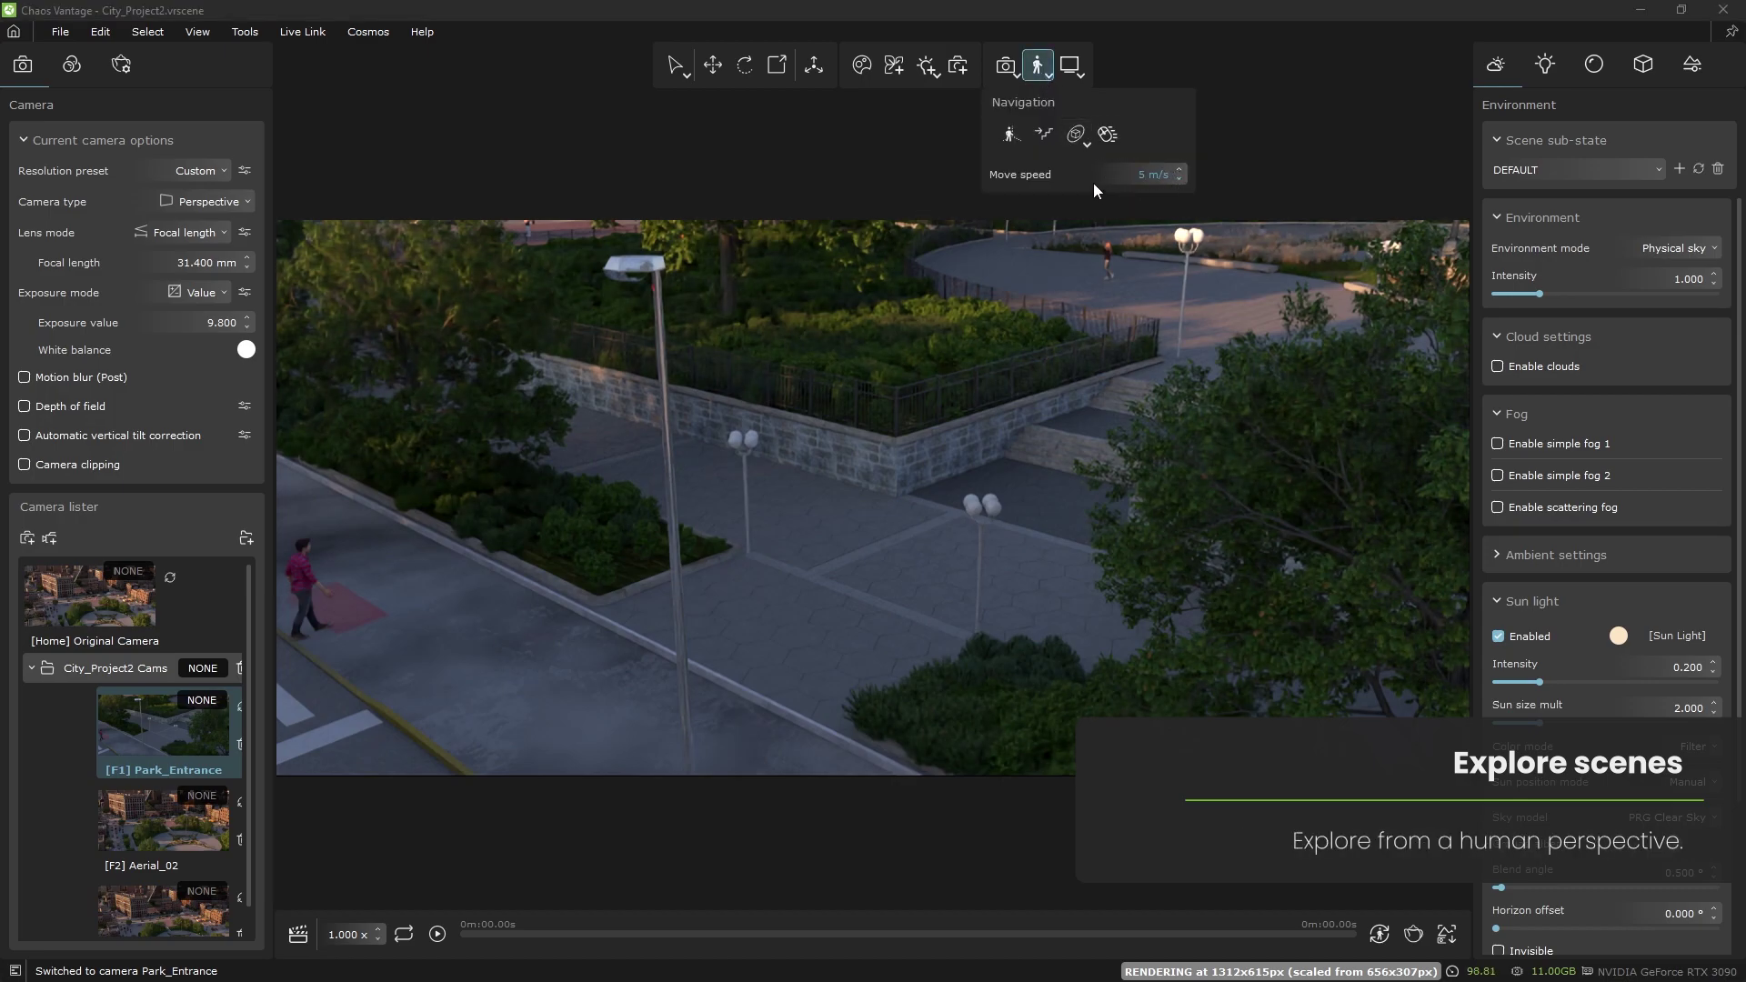
click(1044, 134)
click(1038, 68)
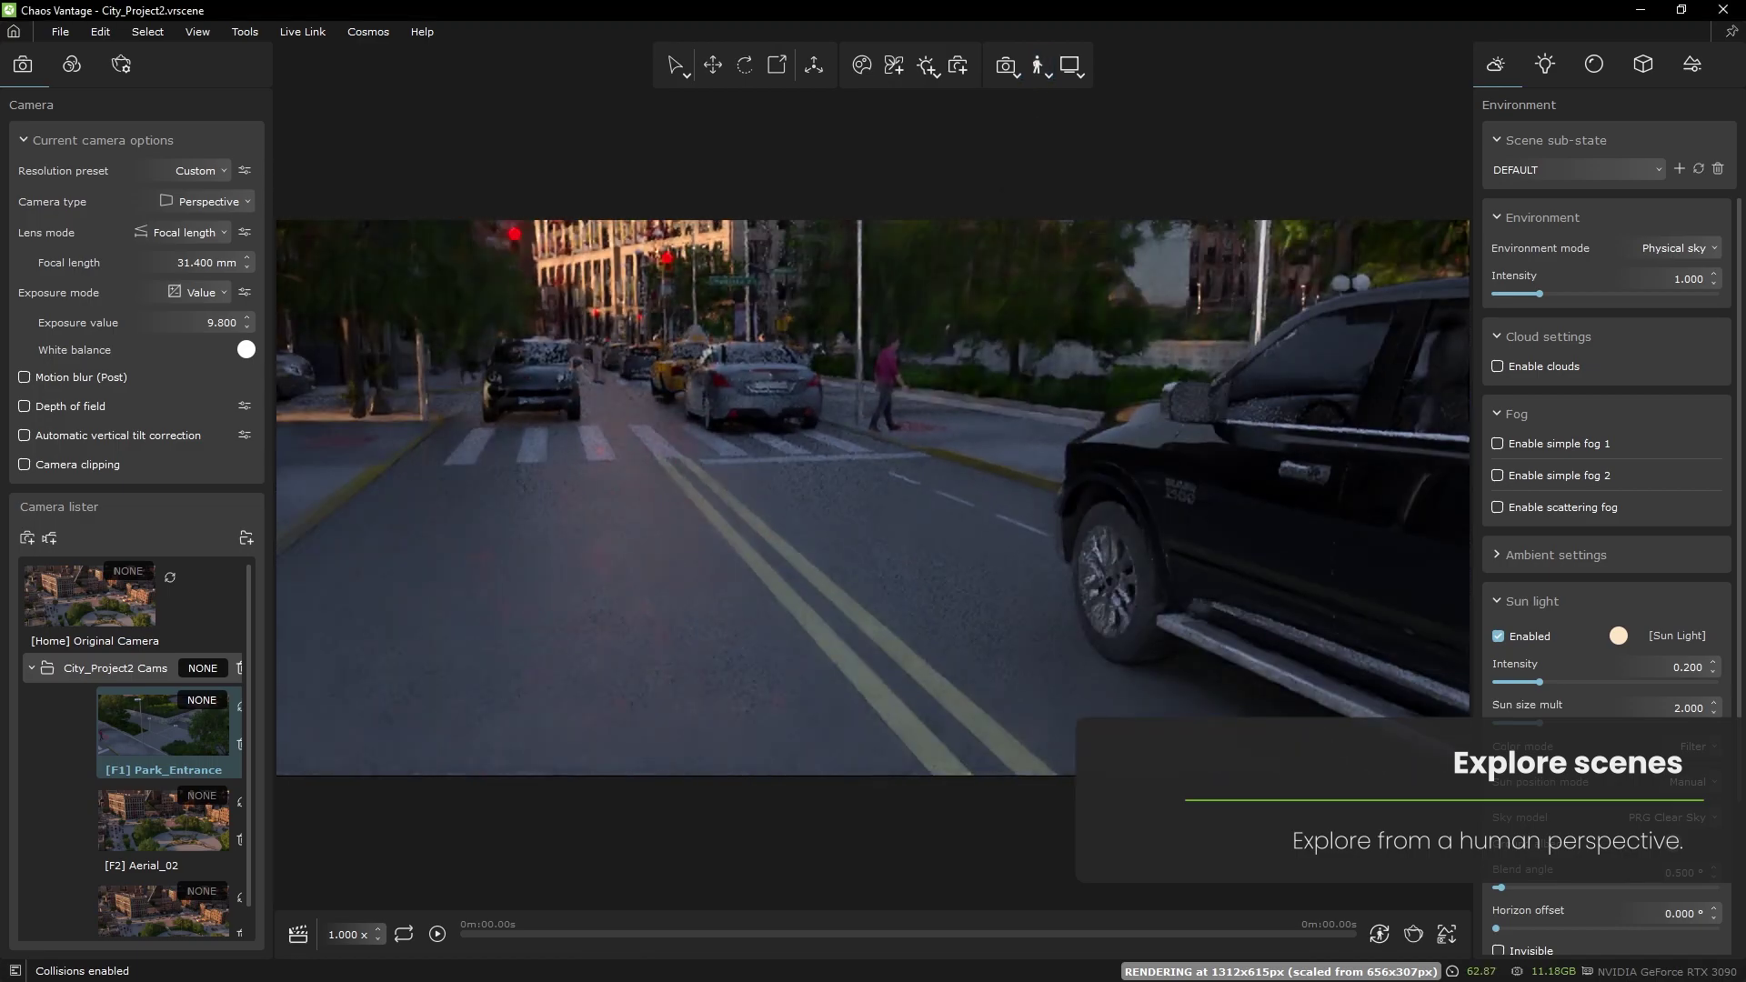
key(w)
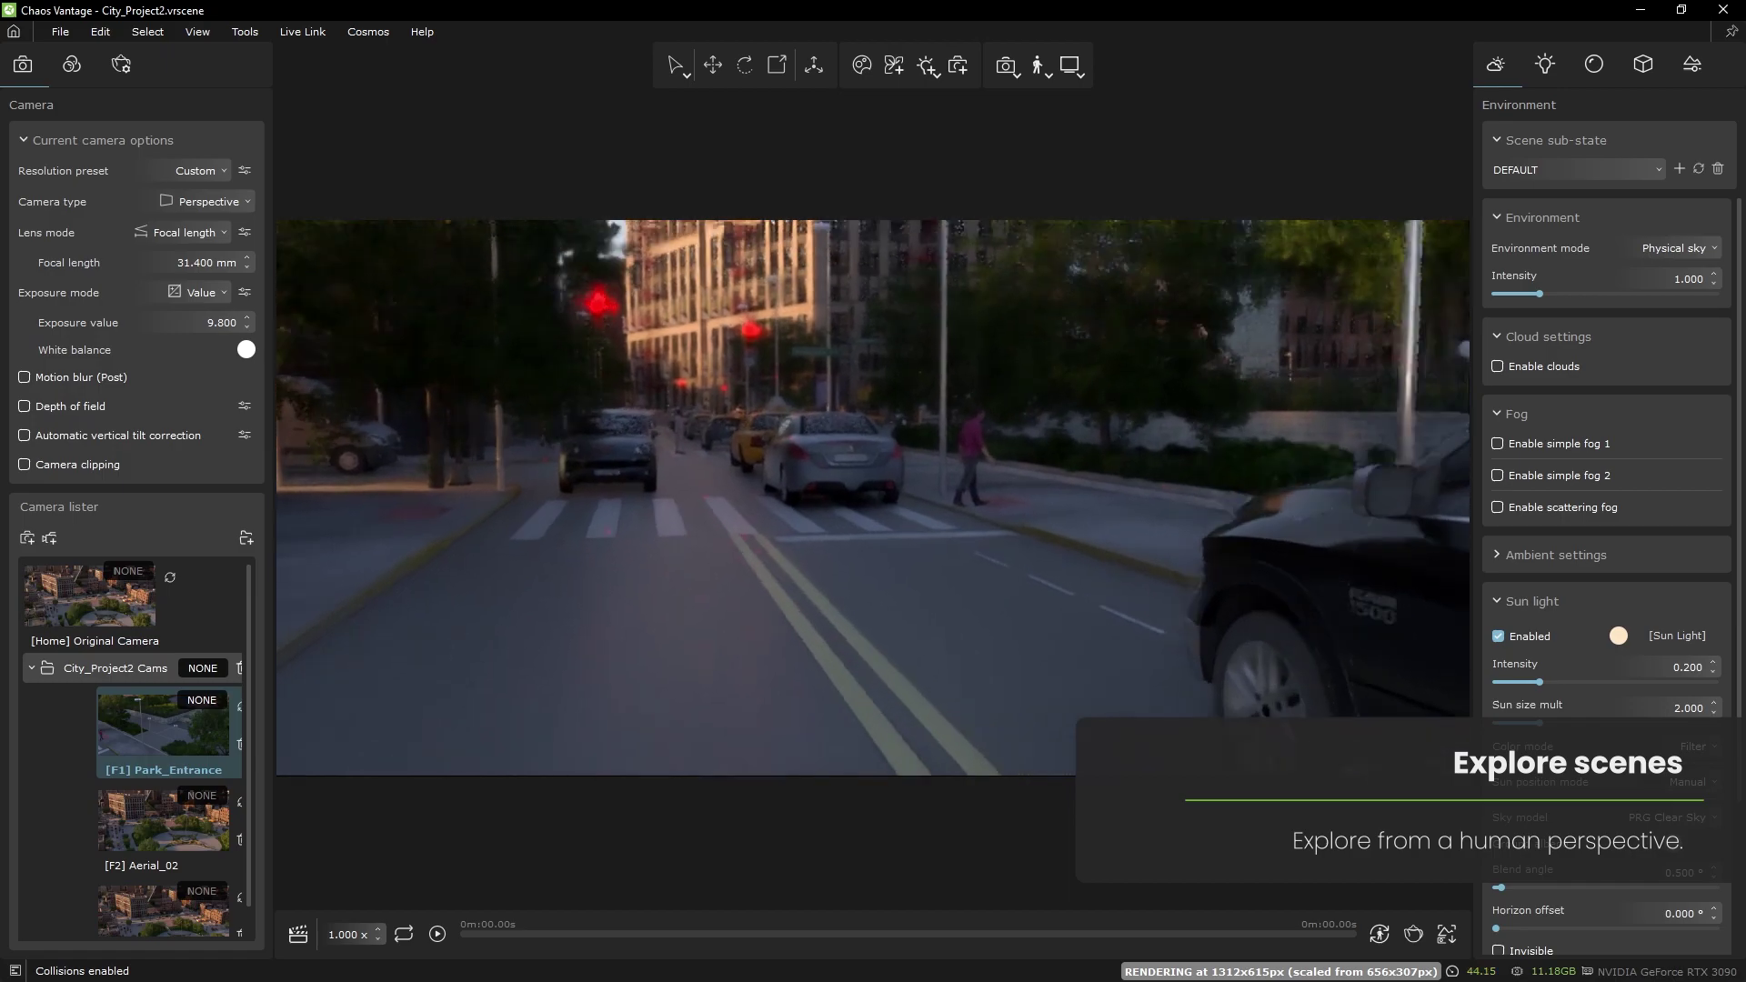
key(w)
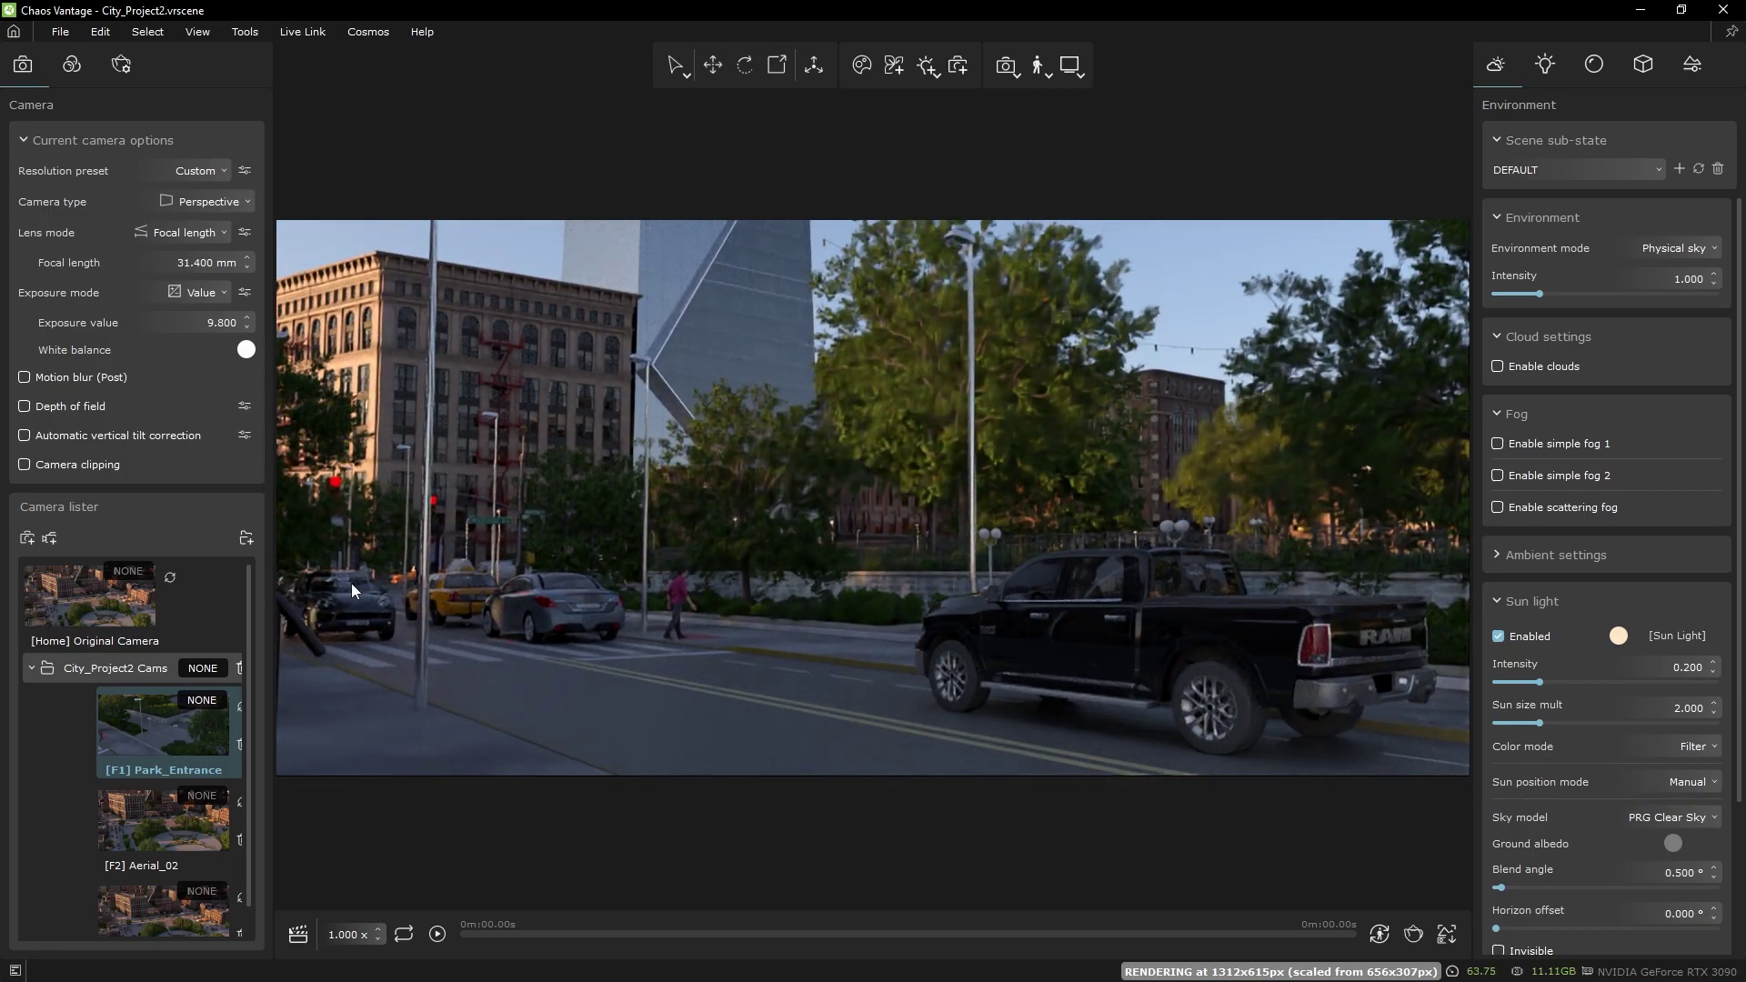
- Save the current street view as a new camera named Street_Level_C_01
click(26, 537)
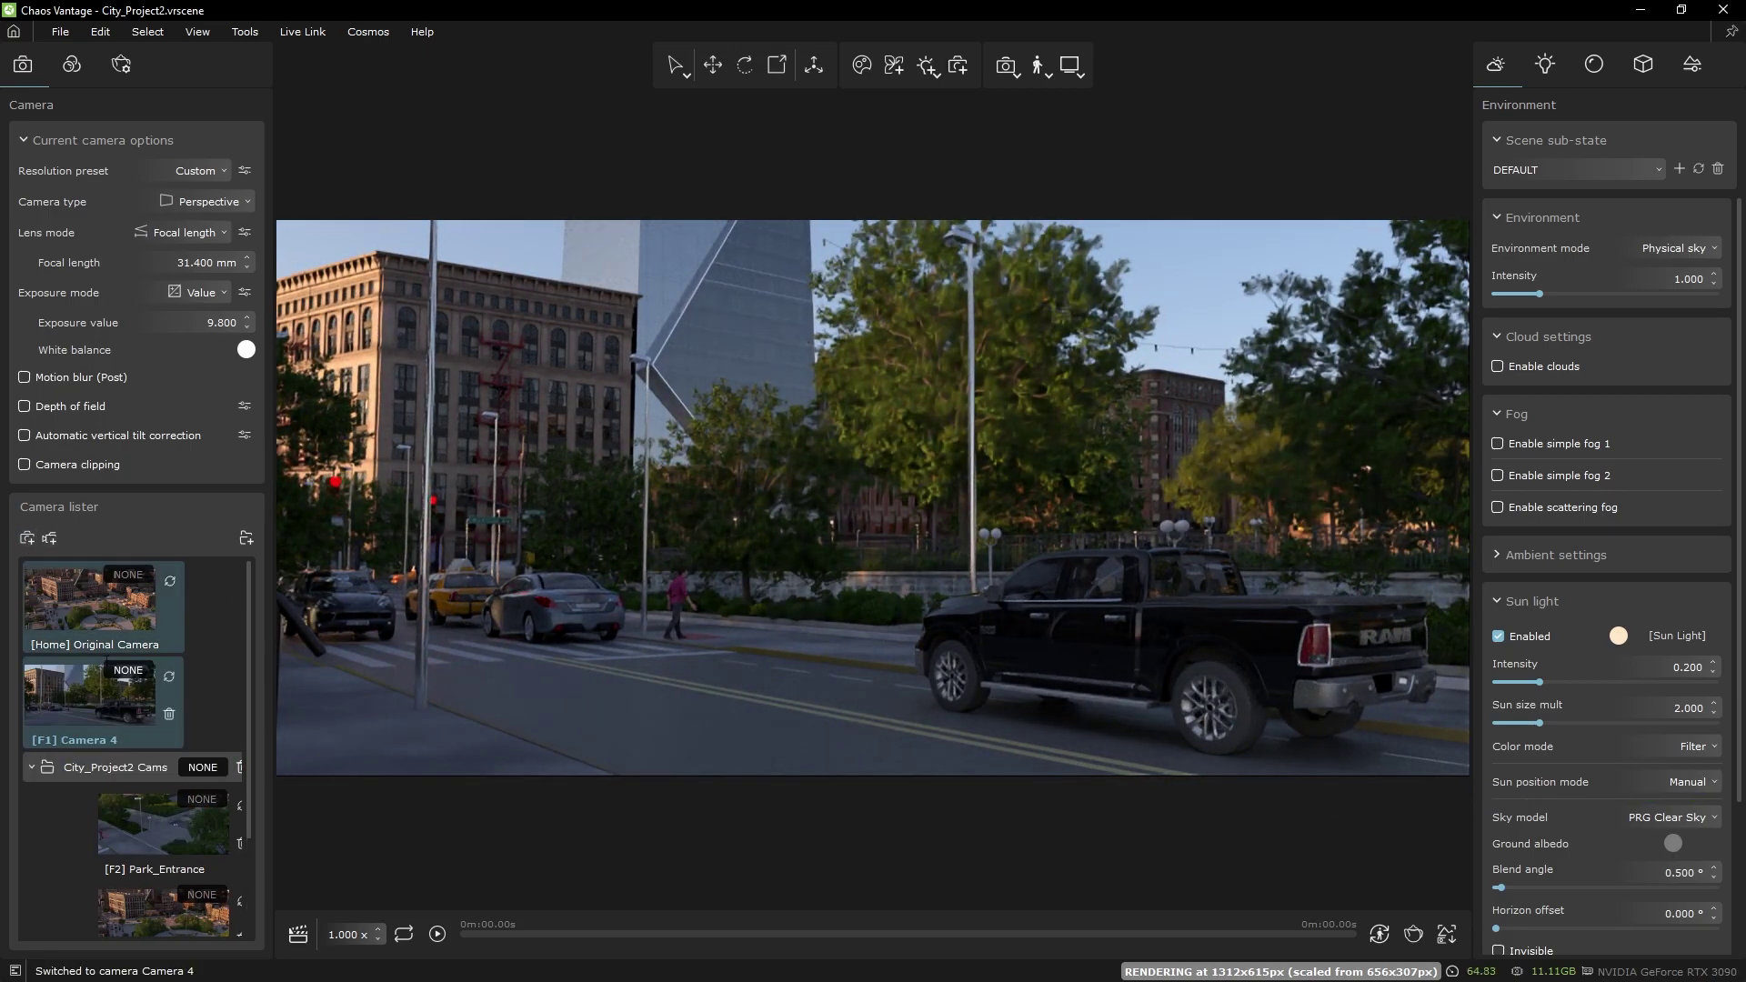
double_click(131, 741)
text(Street_Le)
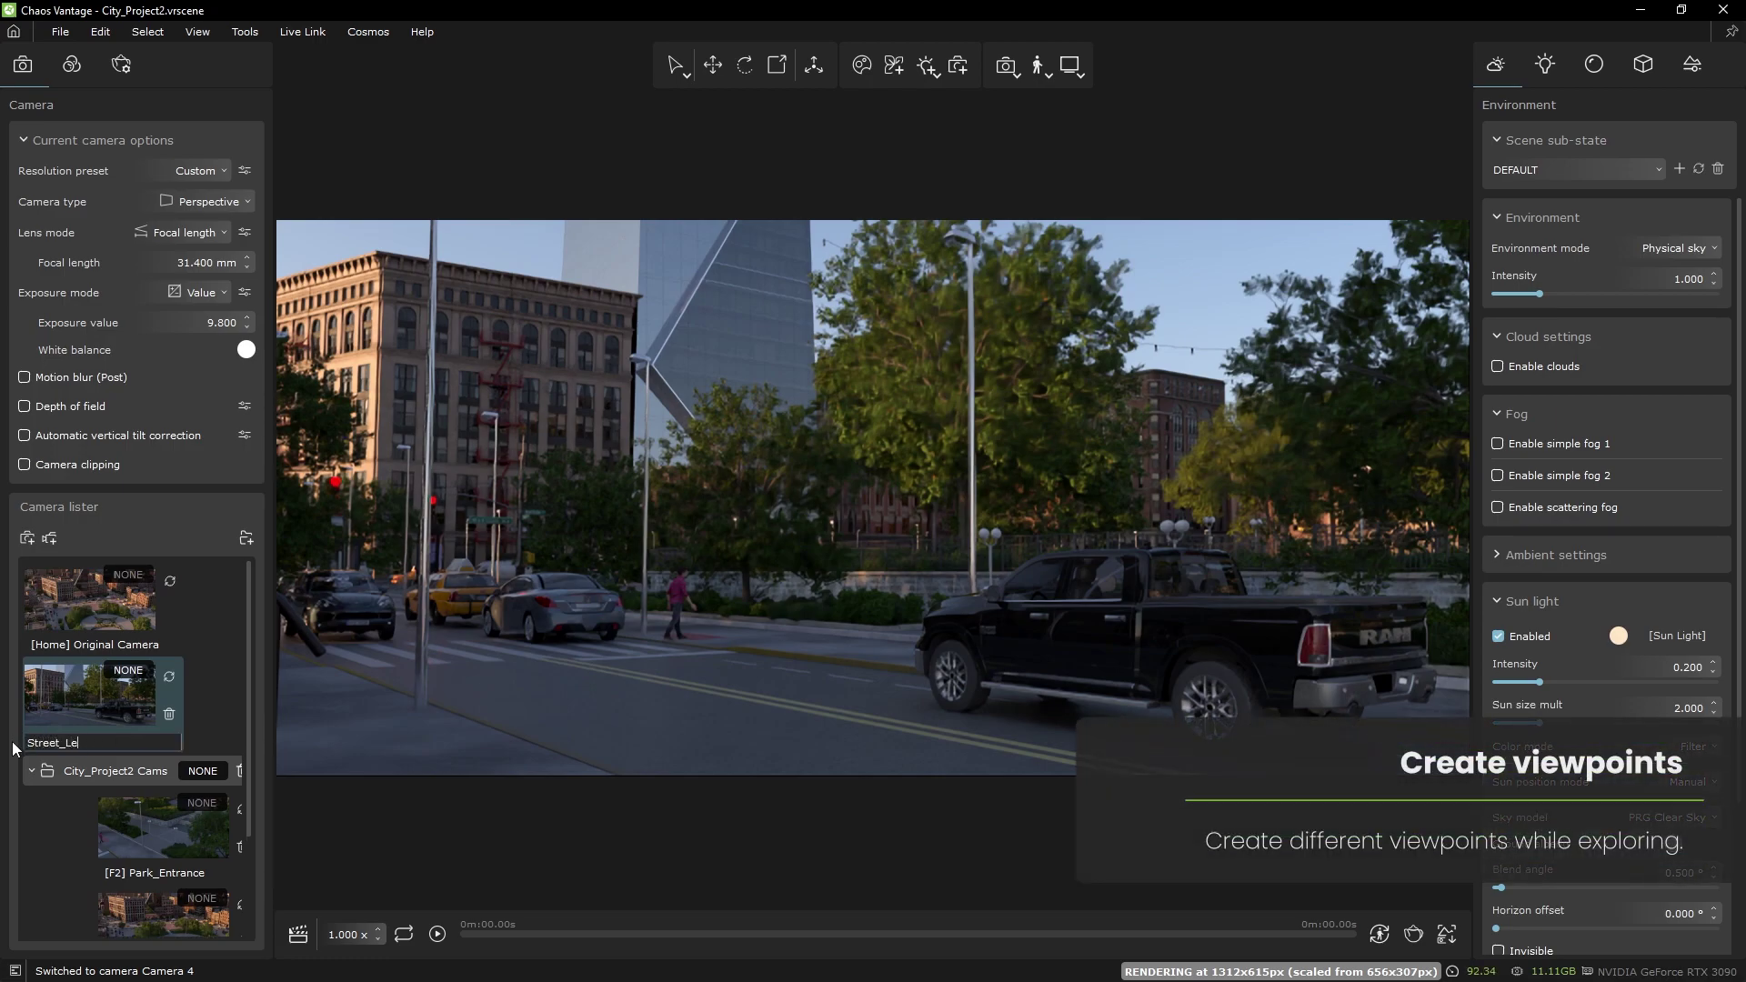
text(vel_C_01)
key(Return)
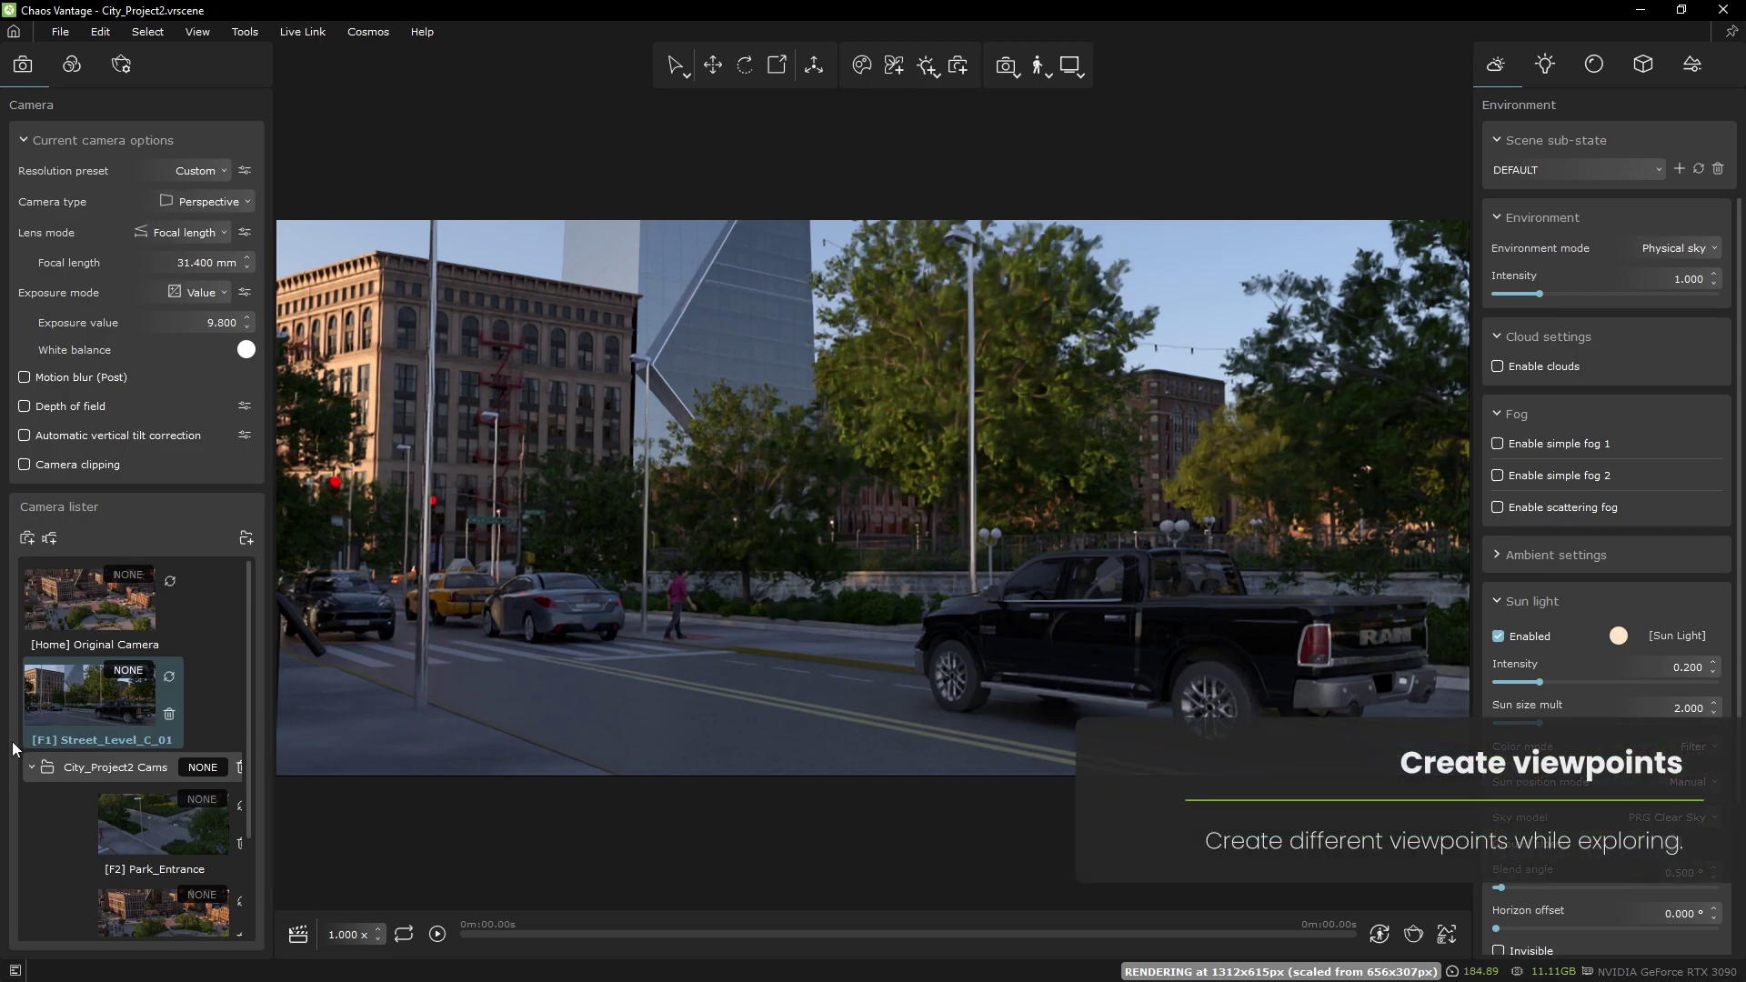
- Set the camera's resolution preset to 1K Square and reframe the view upward to show the whole glass tower
click(1447, 934)
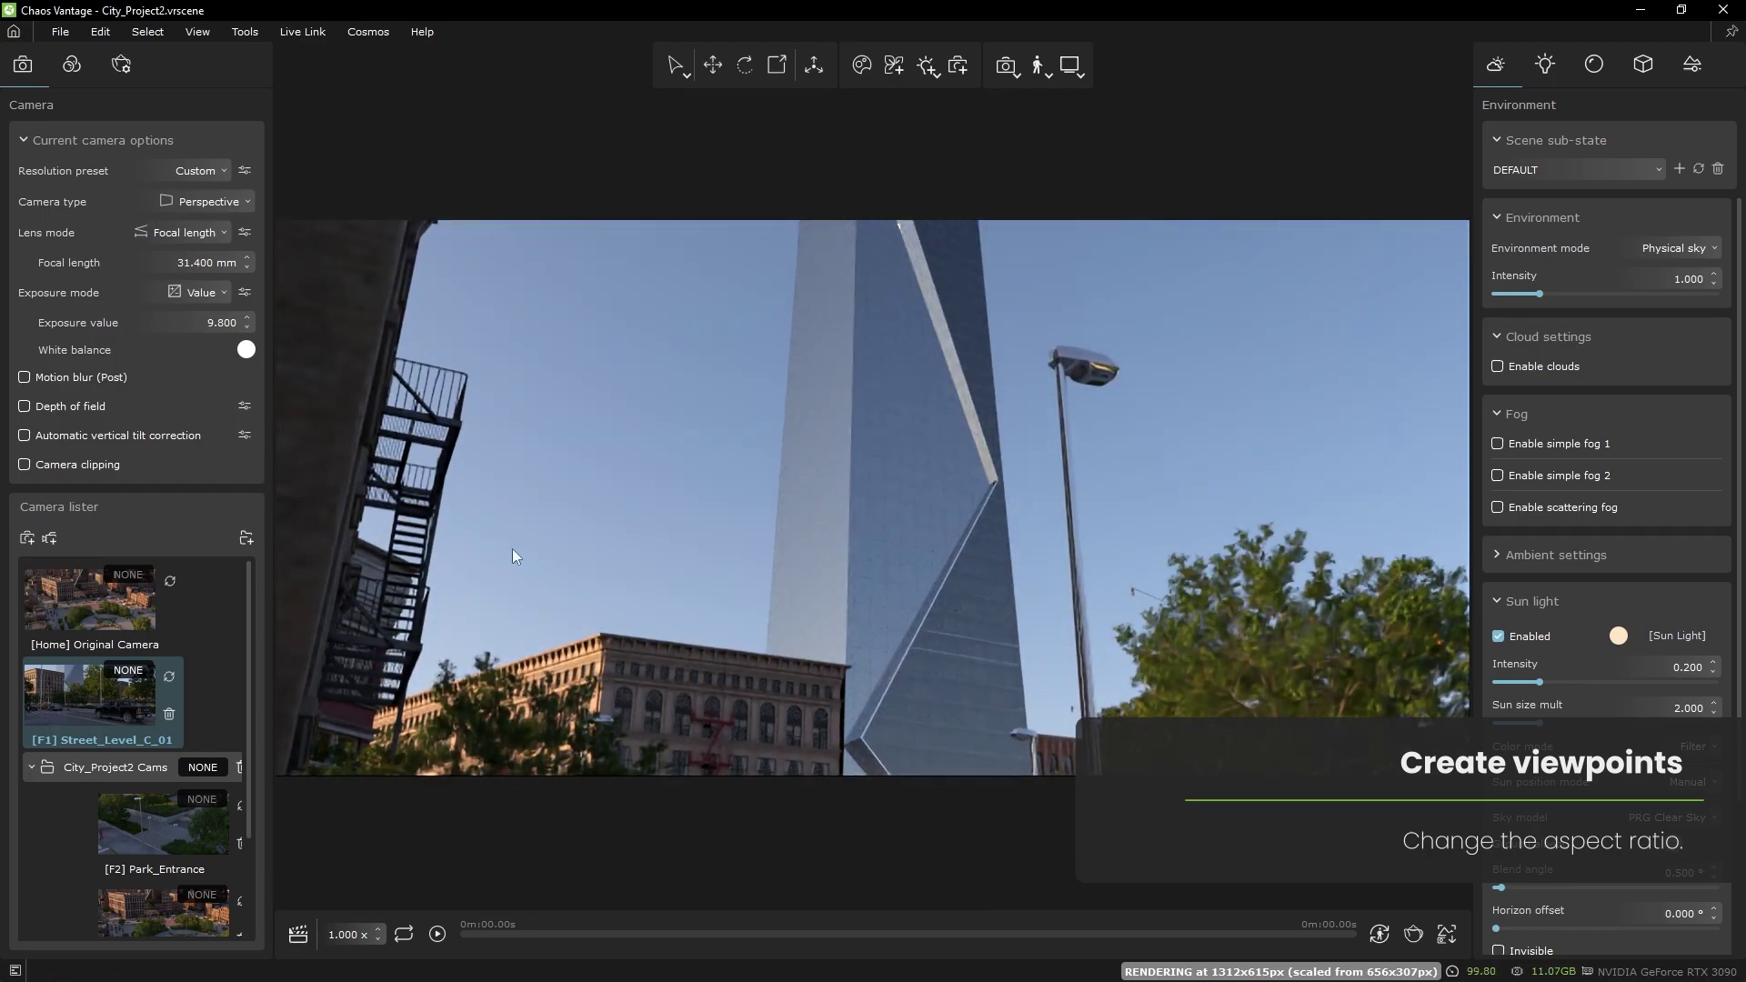
click(214, 170)
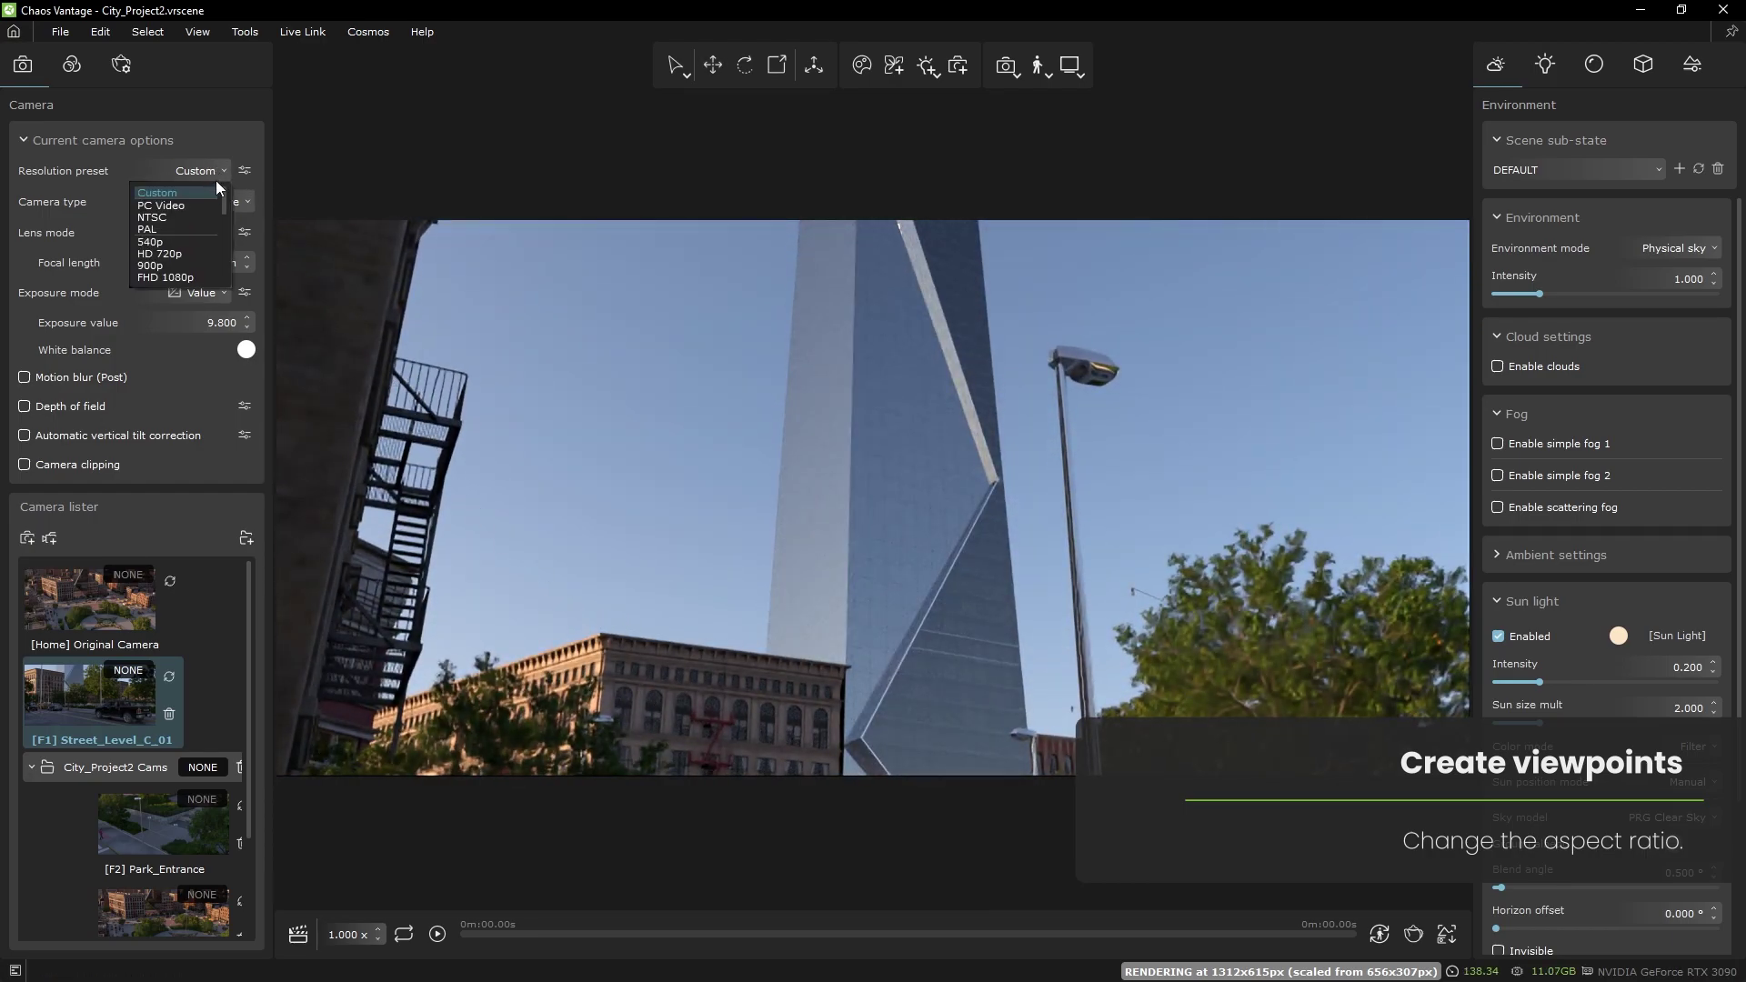
drag(225, 209, 222, 274)
click(205, 267)
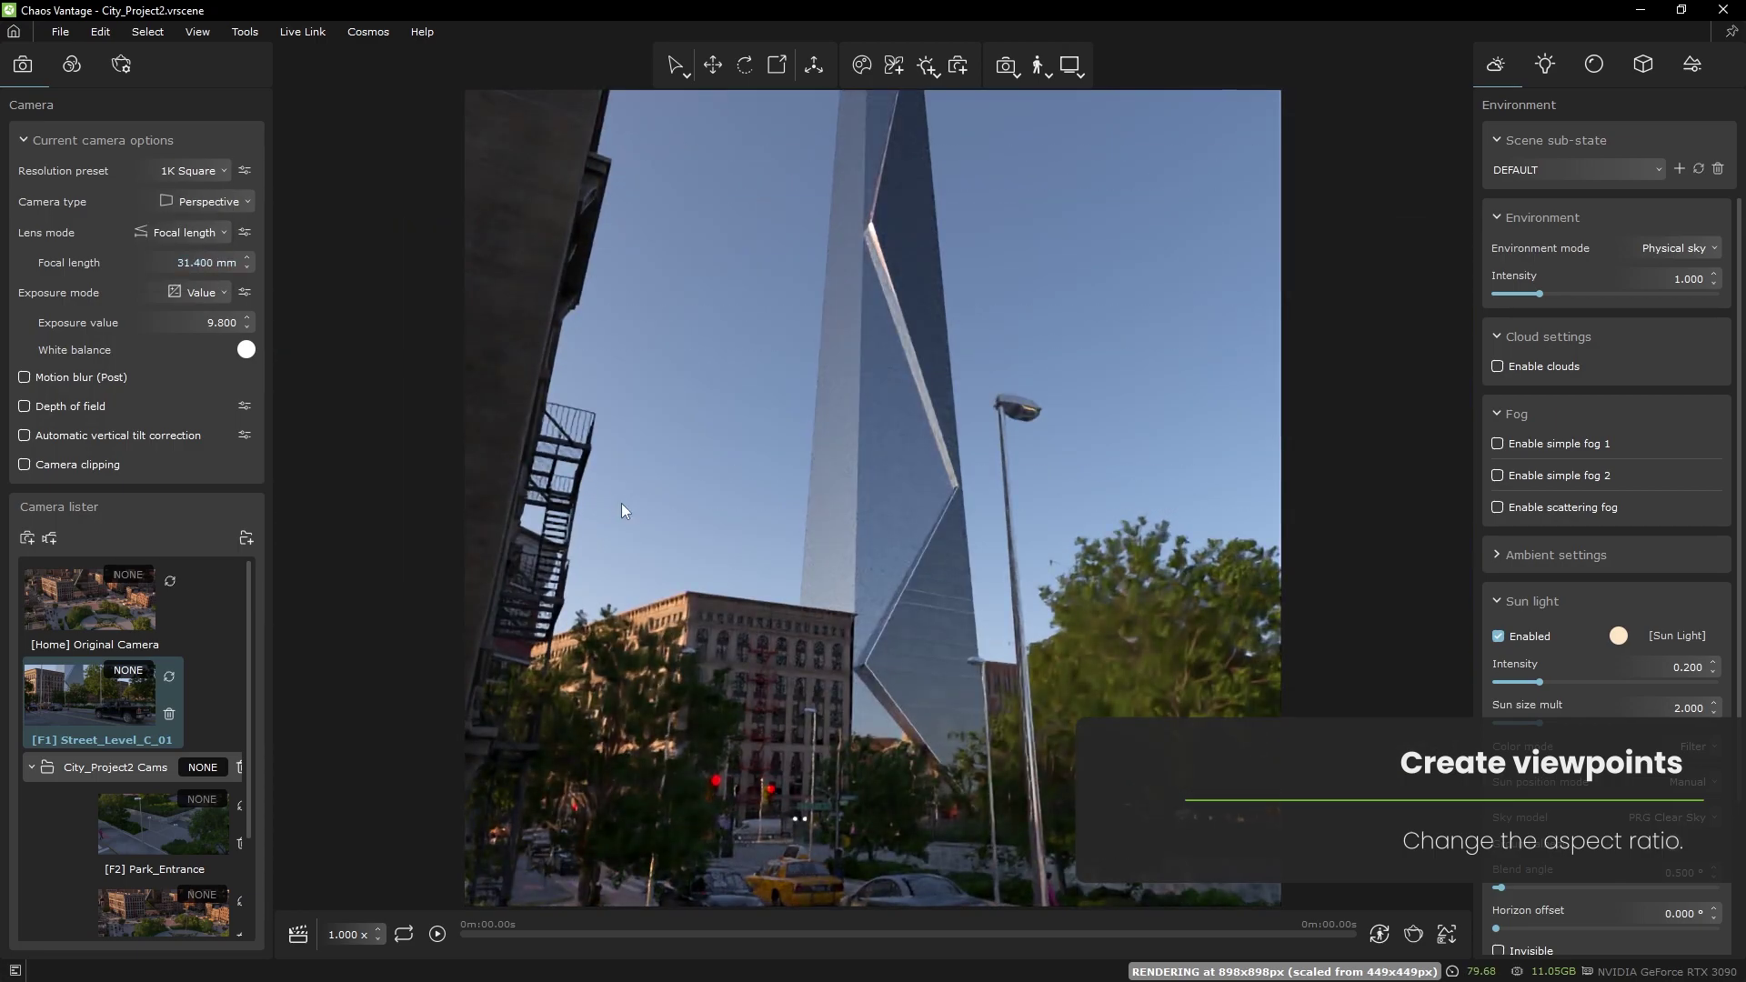
drag(873, 499, 906, 531)
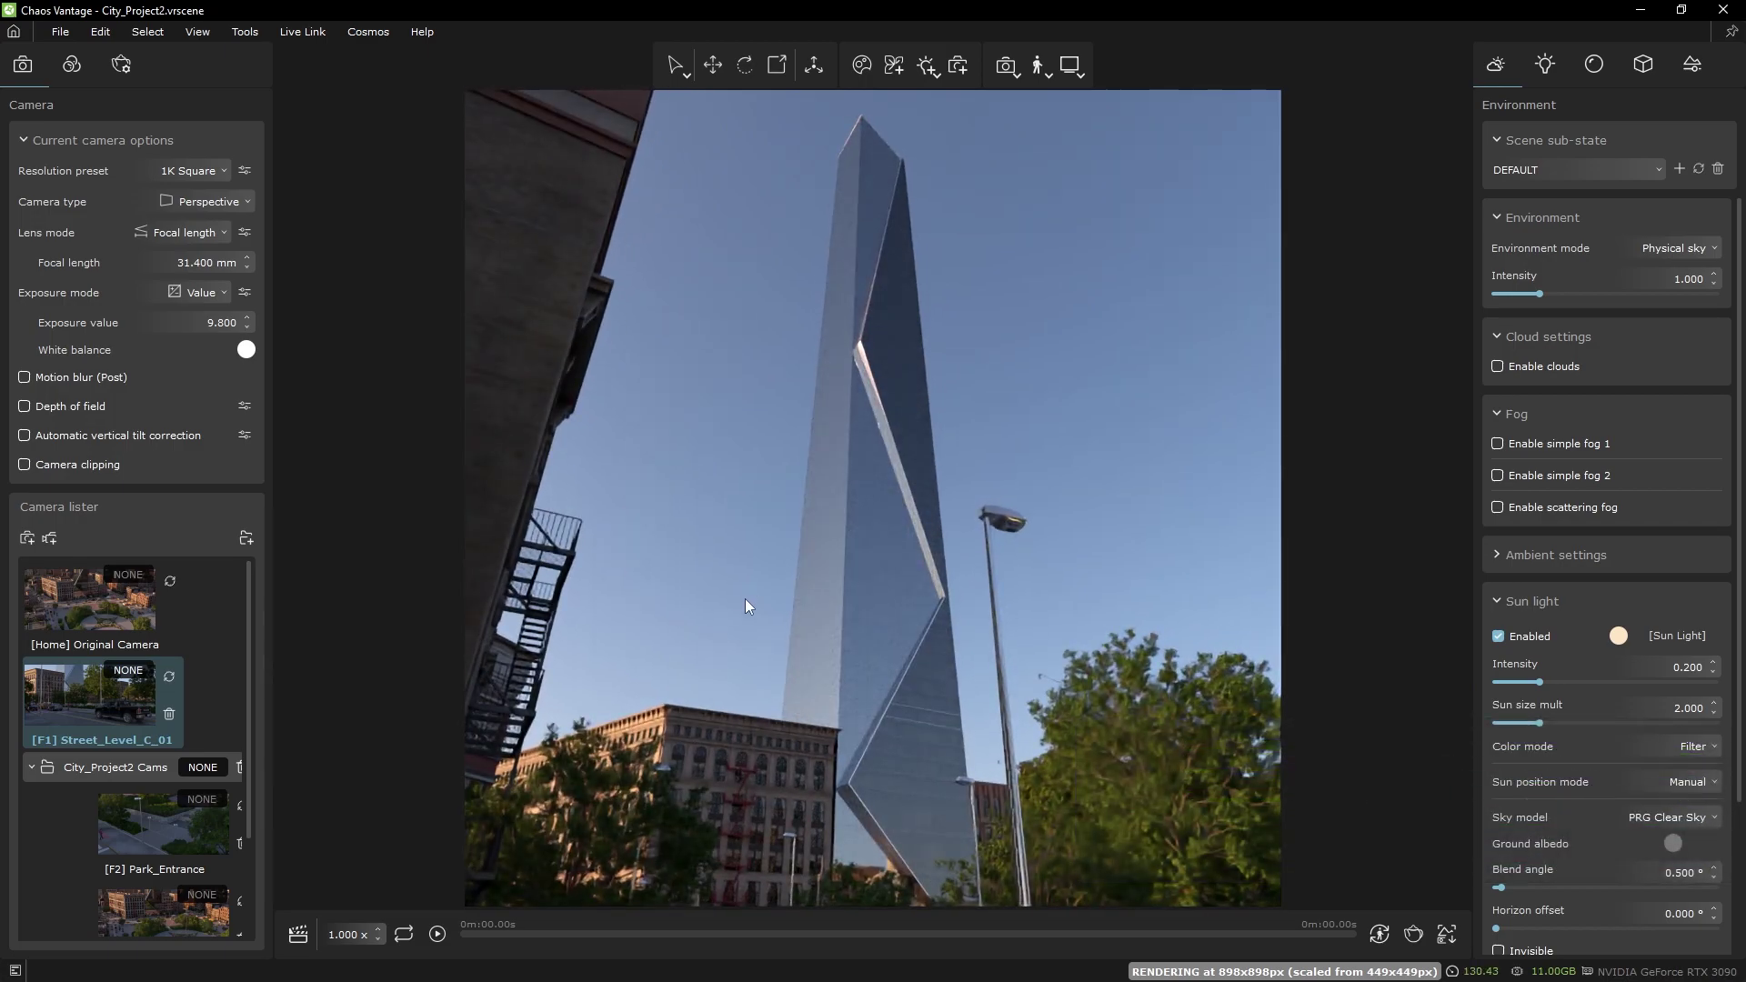
- Save the square tower view as a new camera named Street_Level_C_02
click(27, 539)
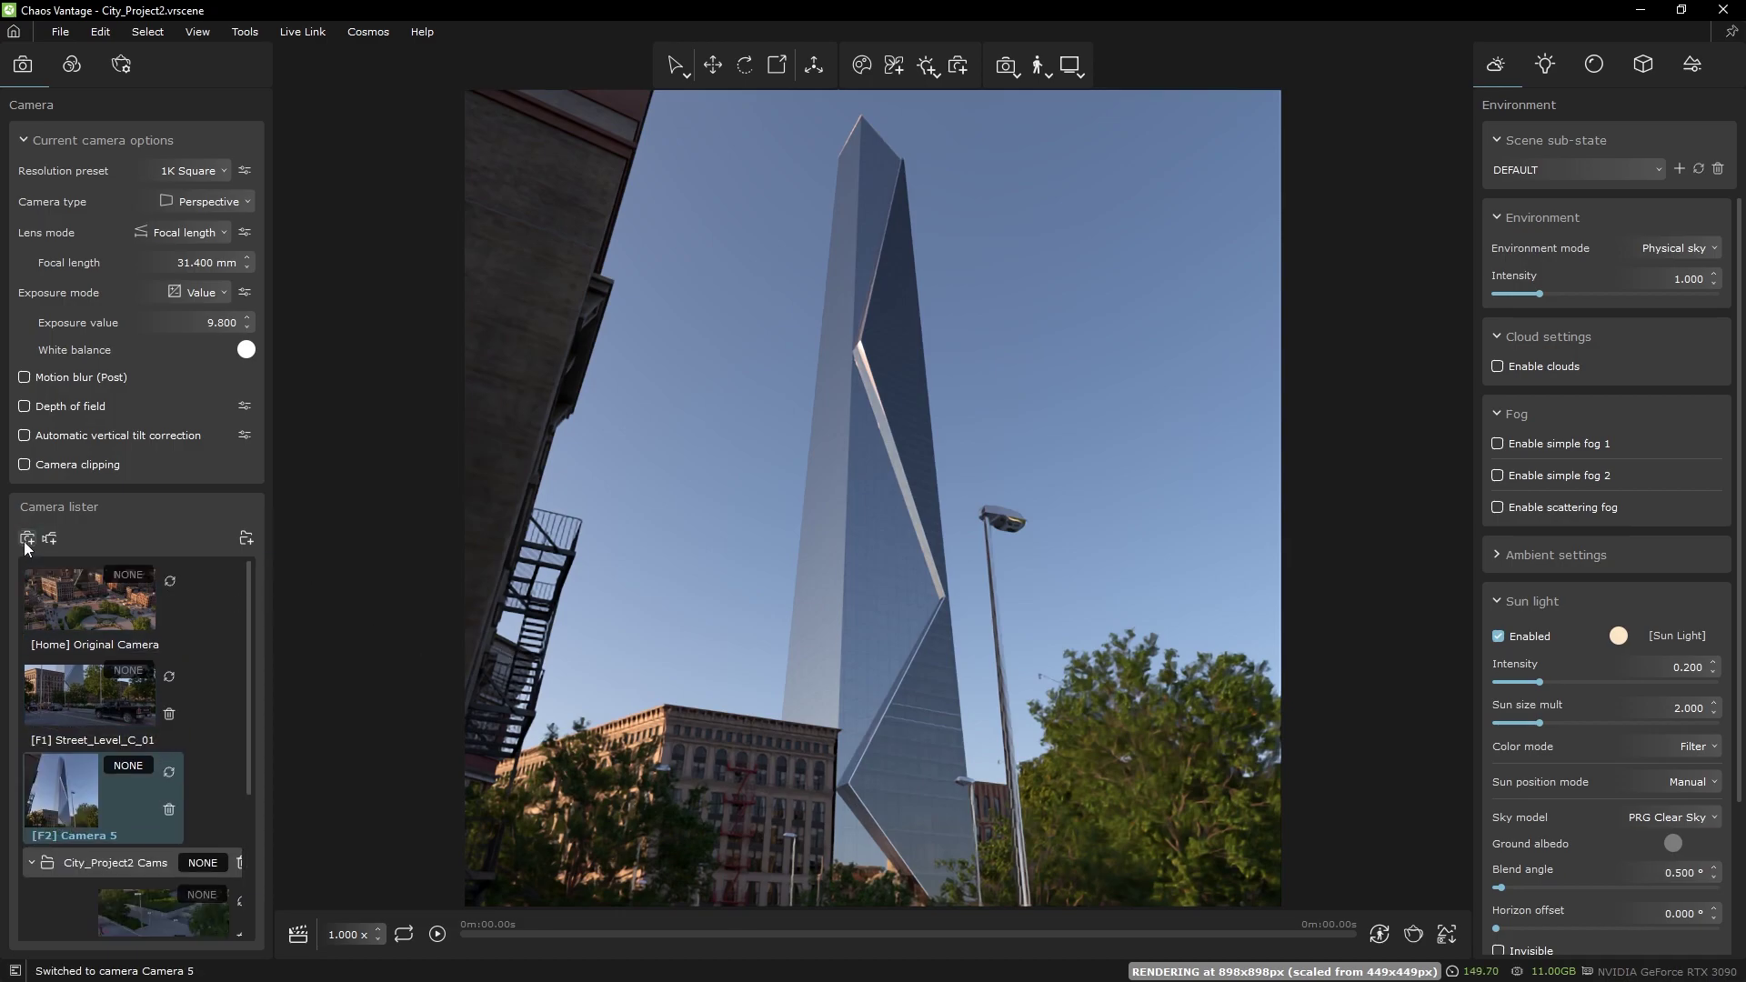
double_click(119, 835)
text(Street_Level_C_)
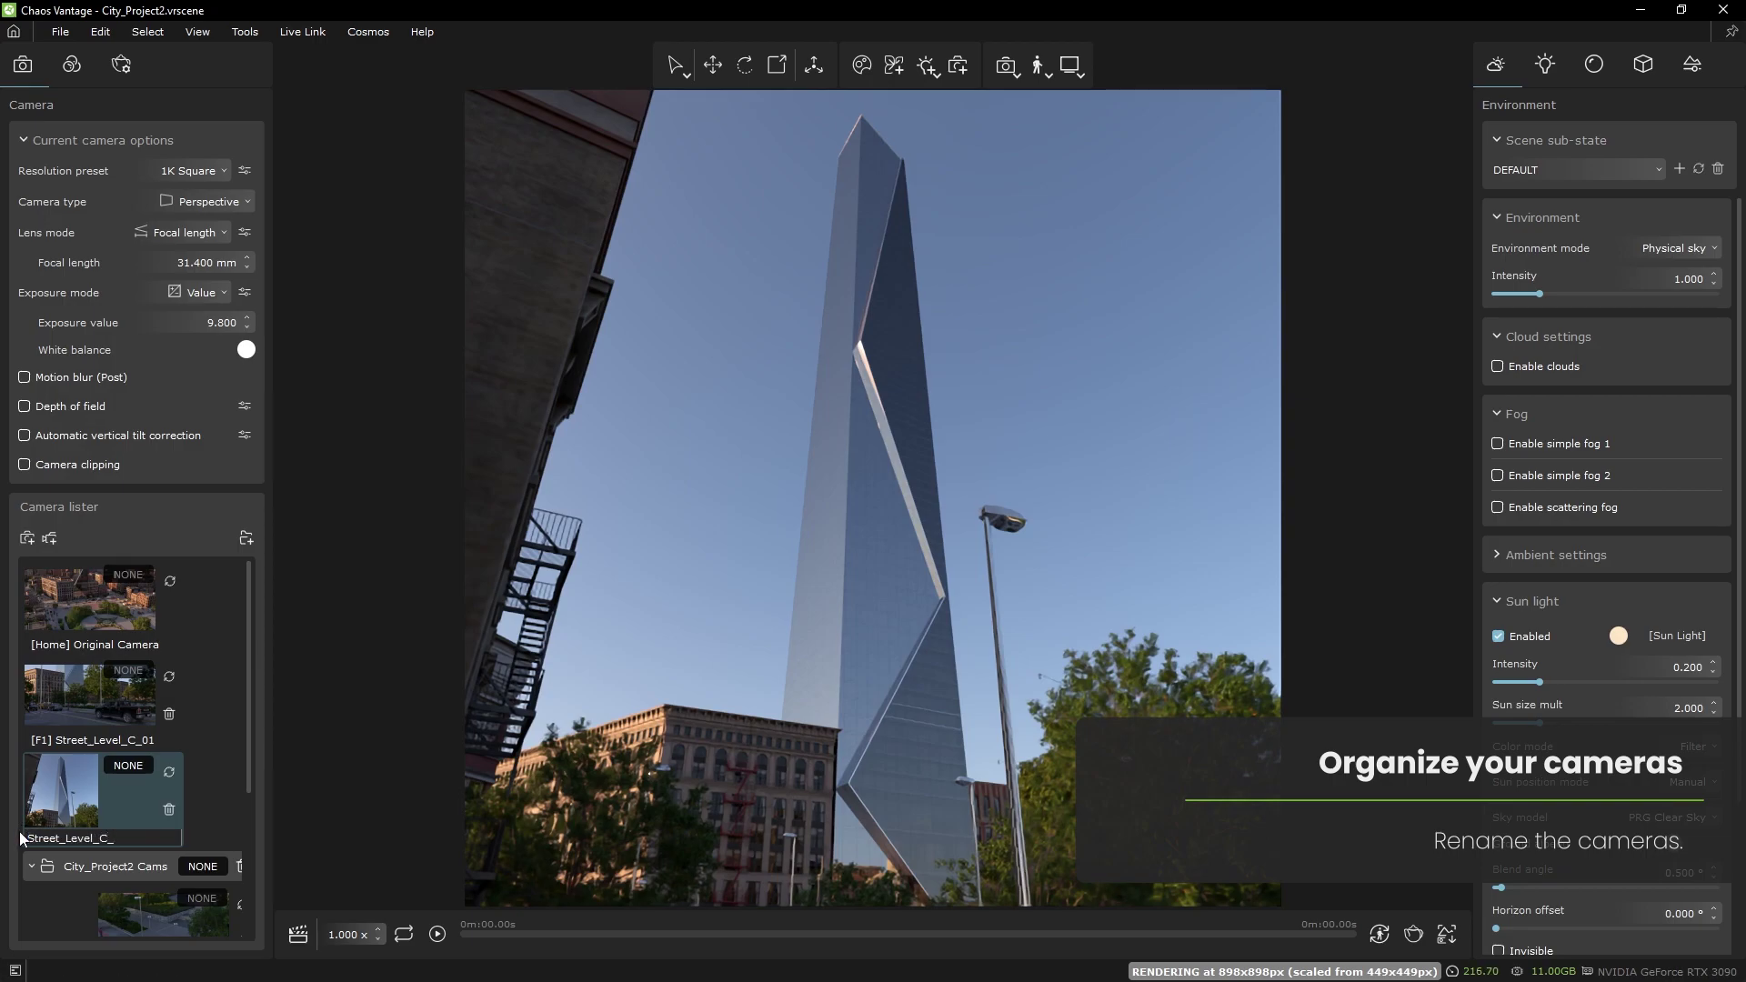
text(02)
key(Return)
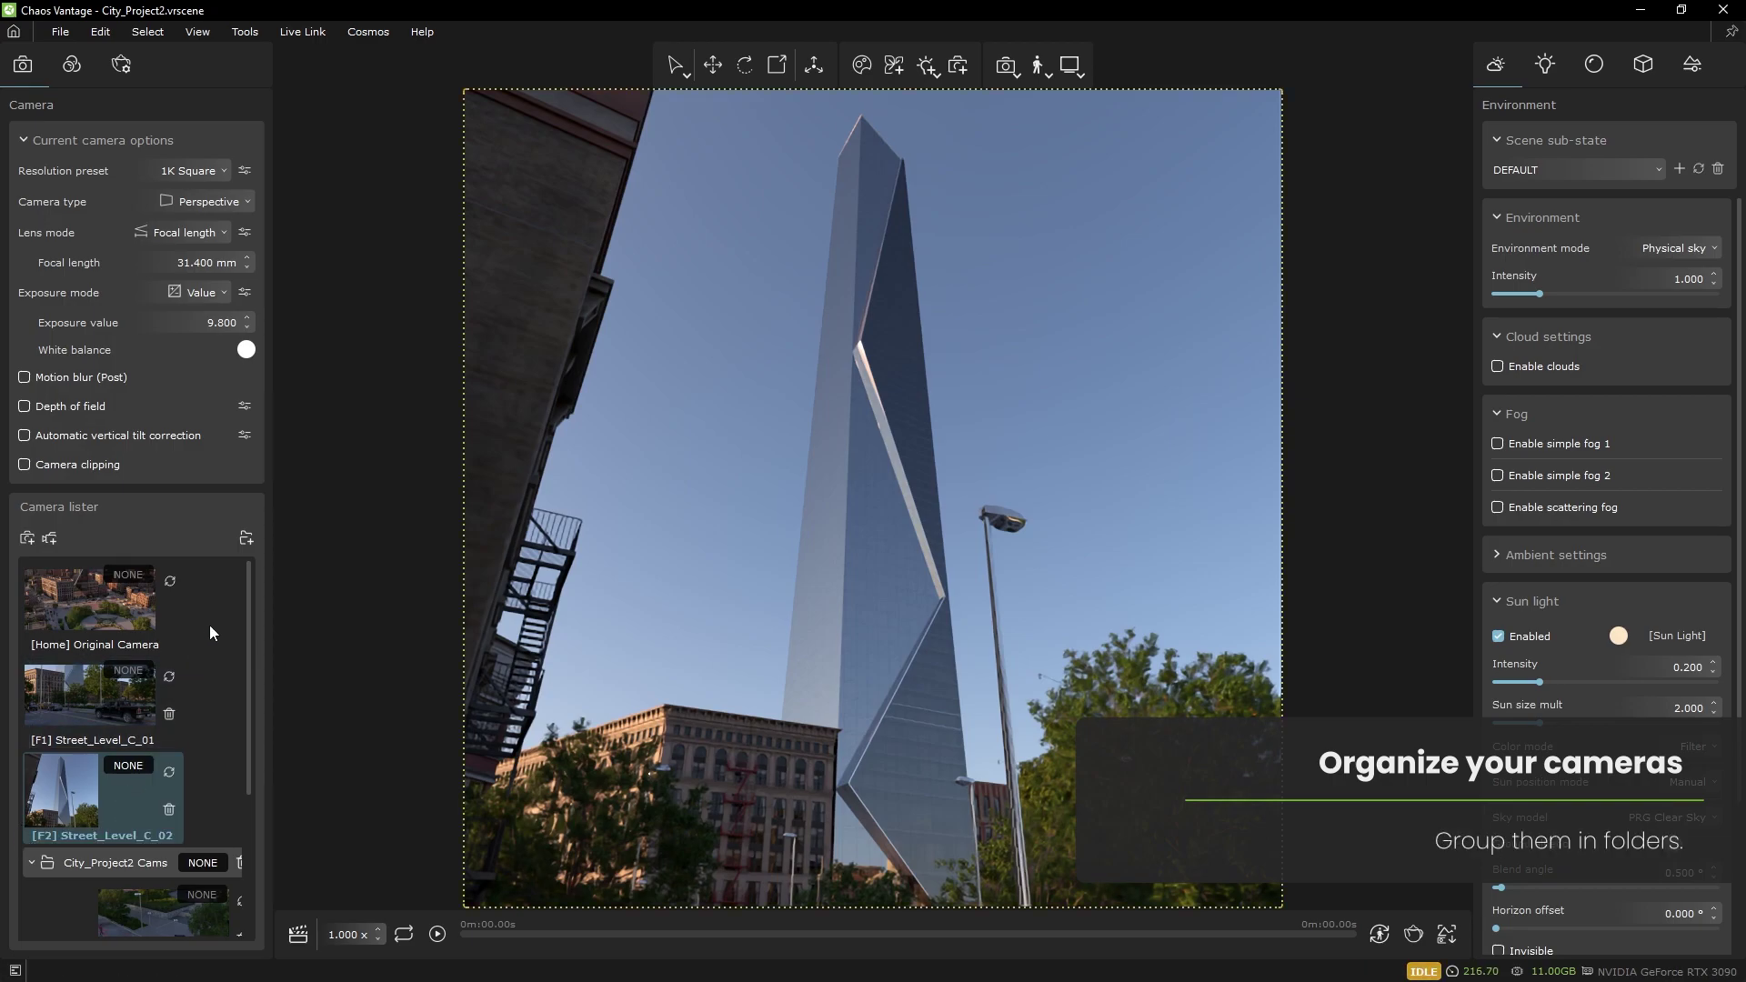
- Create a camera folder named Street_Level_Cameras, collapsing the City_Project2 Cams folder
click(243, 539)
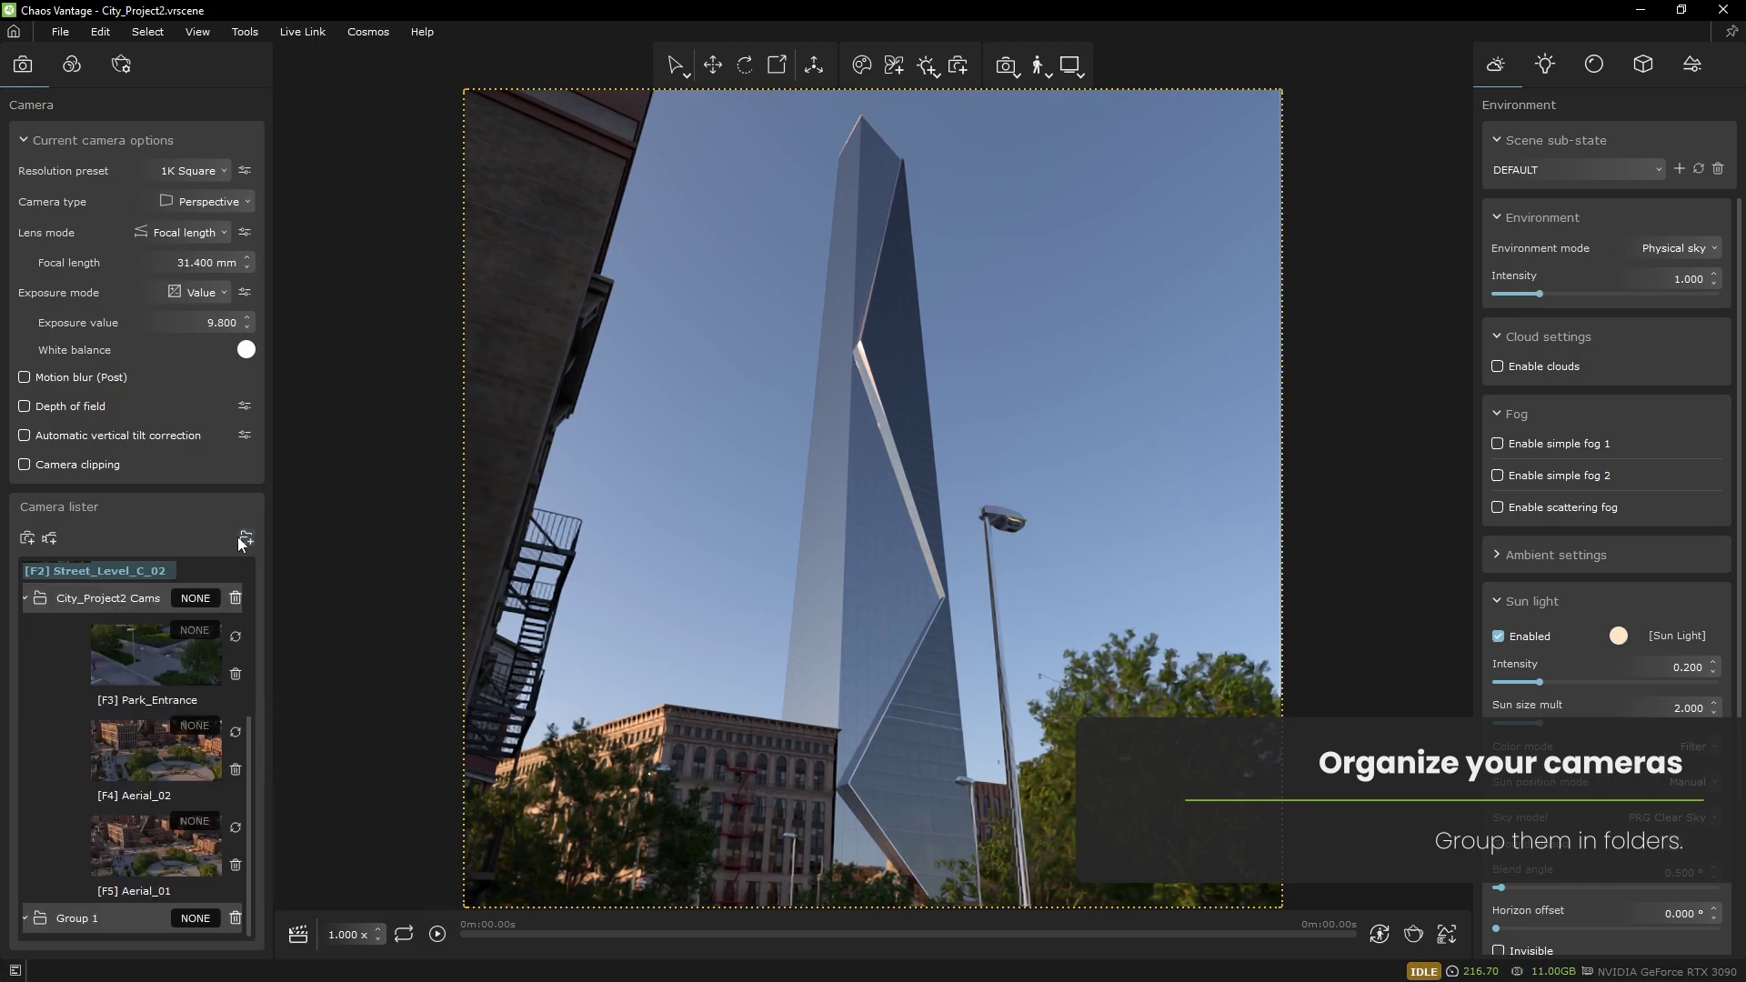
click(27, 599)
double_click(107, 902)
drag(107, 901, 65, 898)
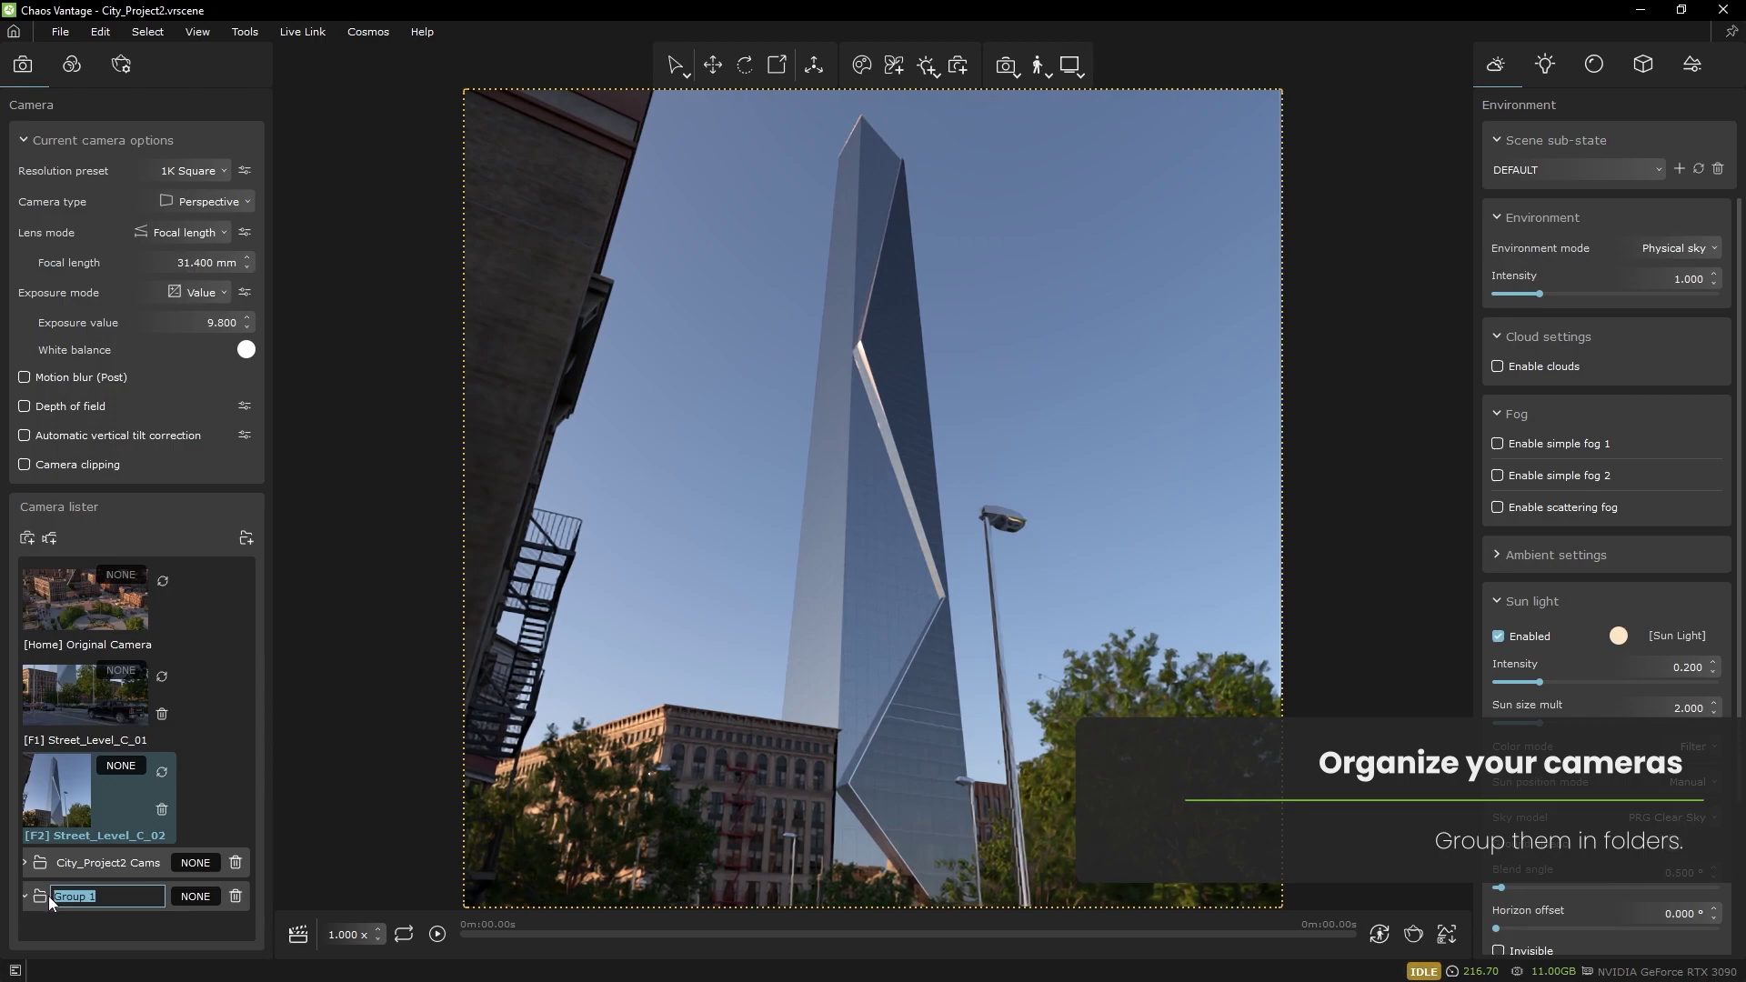
text(Street_Level_Cameras)
key(Return)
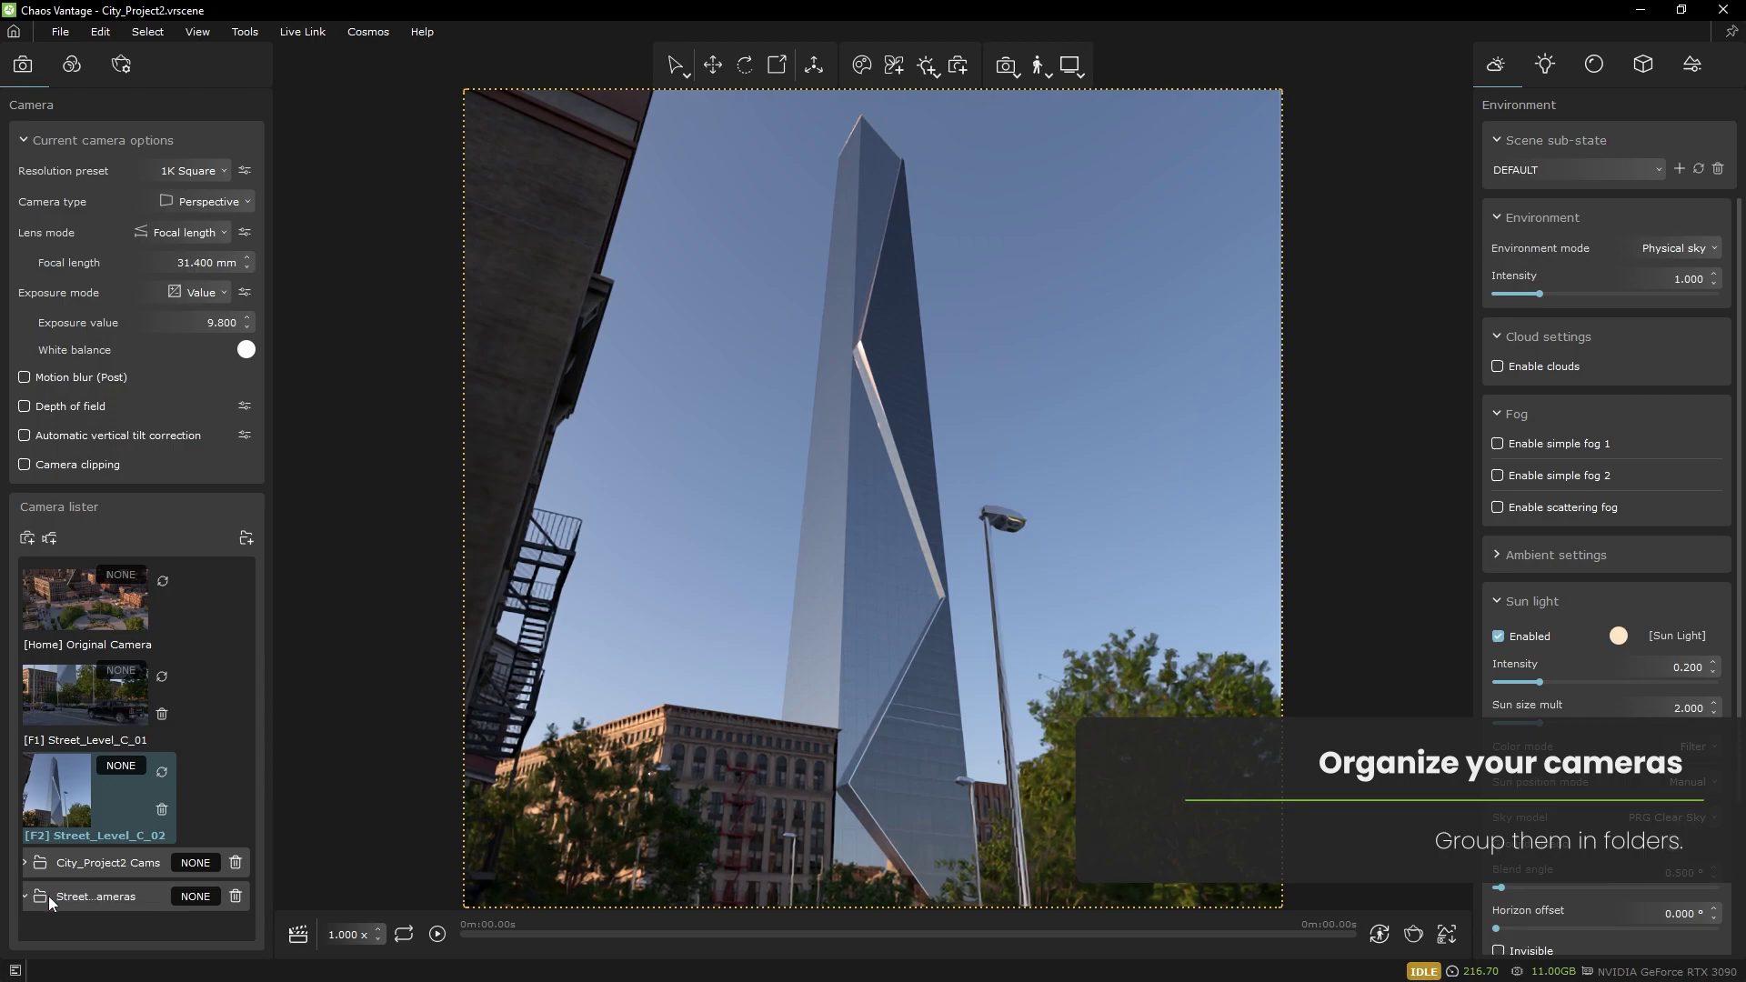
- Move Street_Level_C_02 and Street_Level_C_01 into the Street_Level_Cameras folder and check both camera views
drag(82, 812, 106, 900)
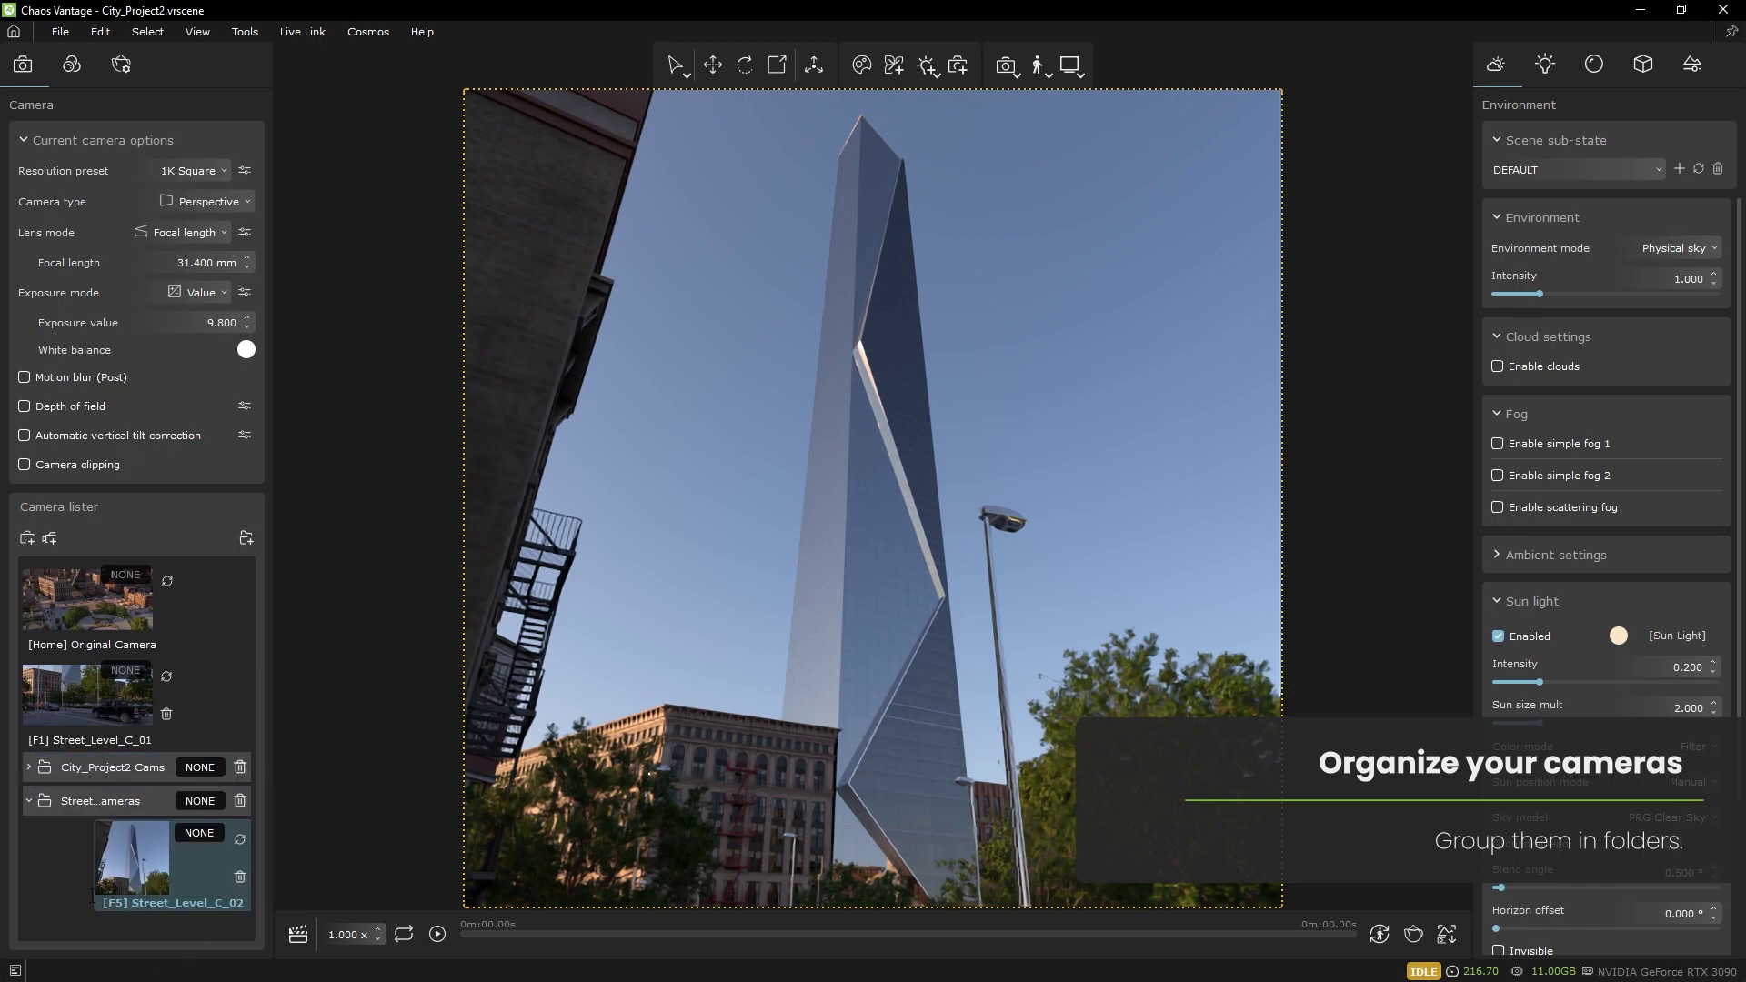
drag(108, 730, 131, 810)
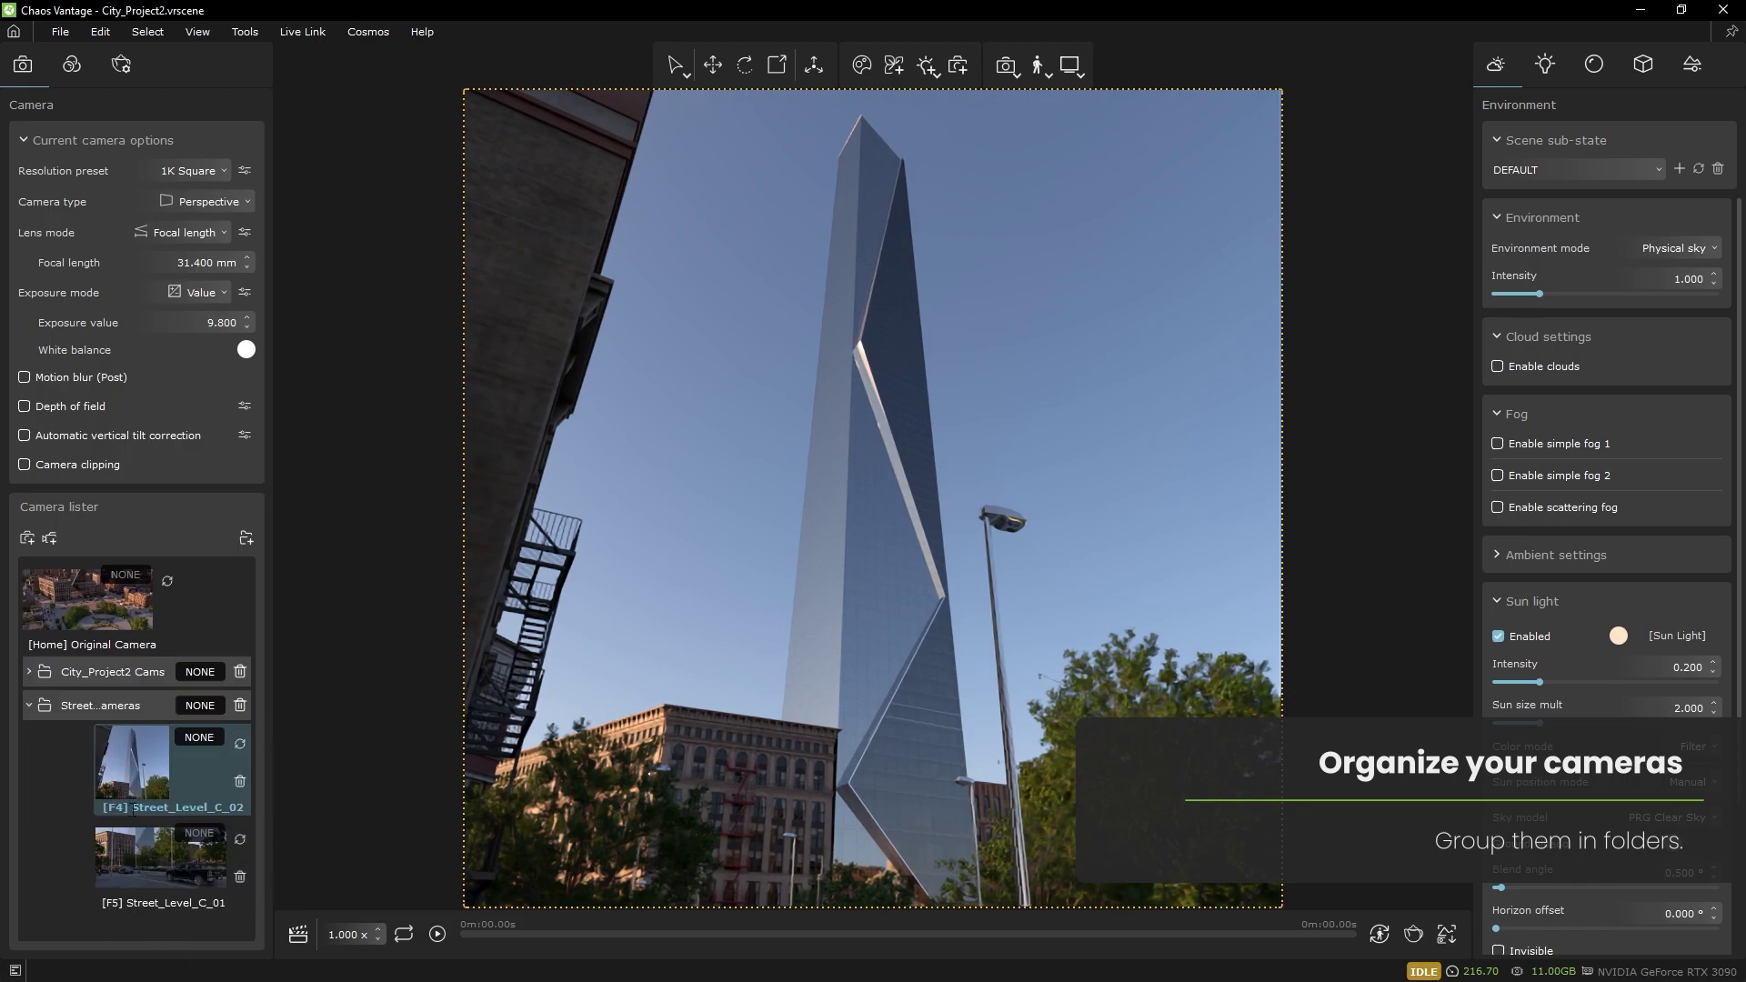
click(130, 843)
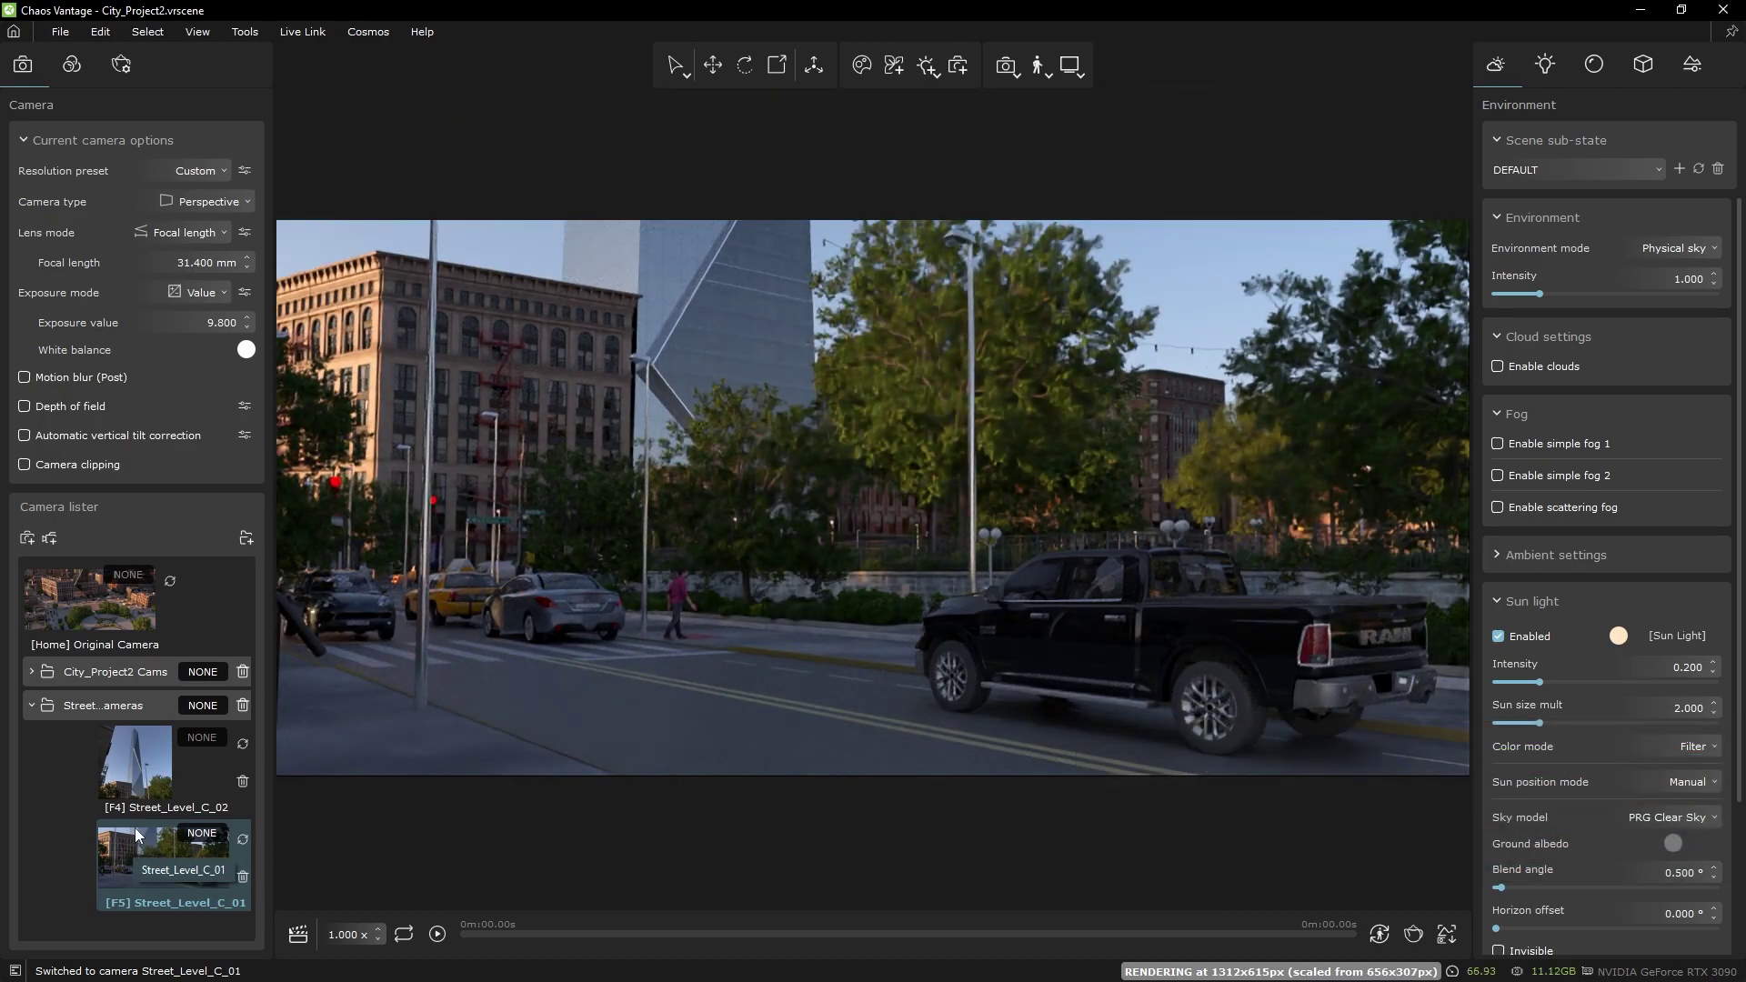
click(128, 793)
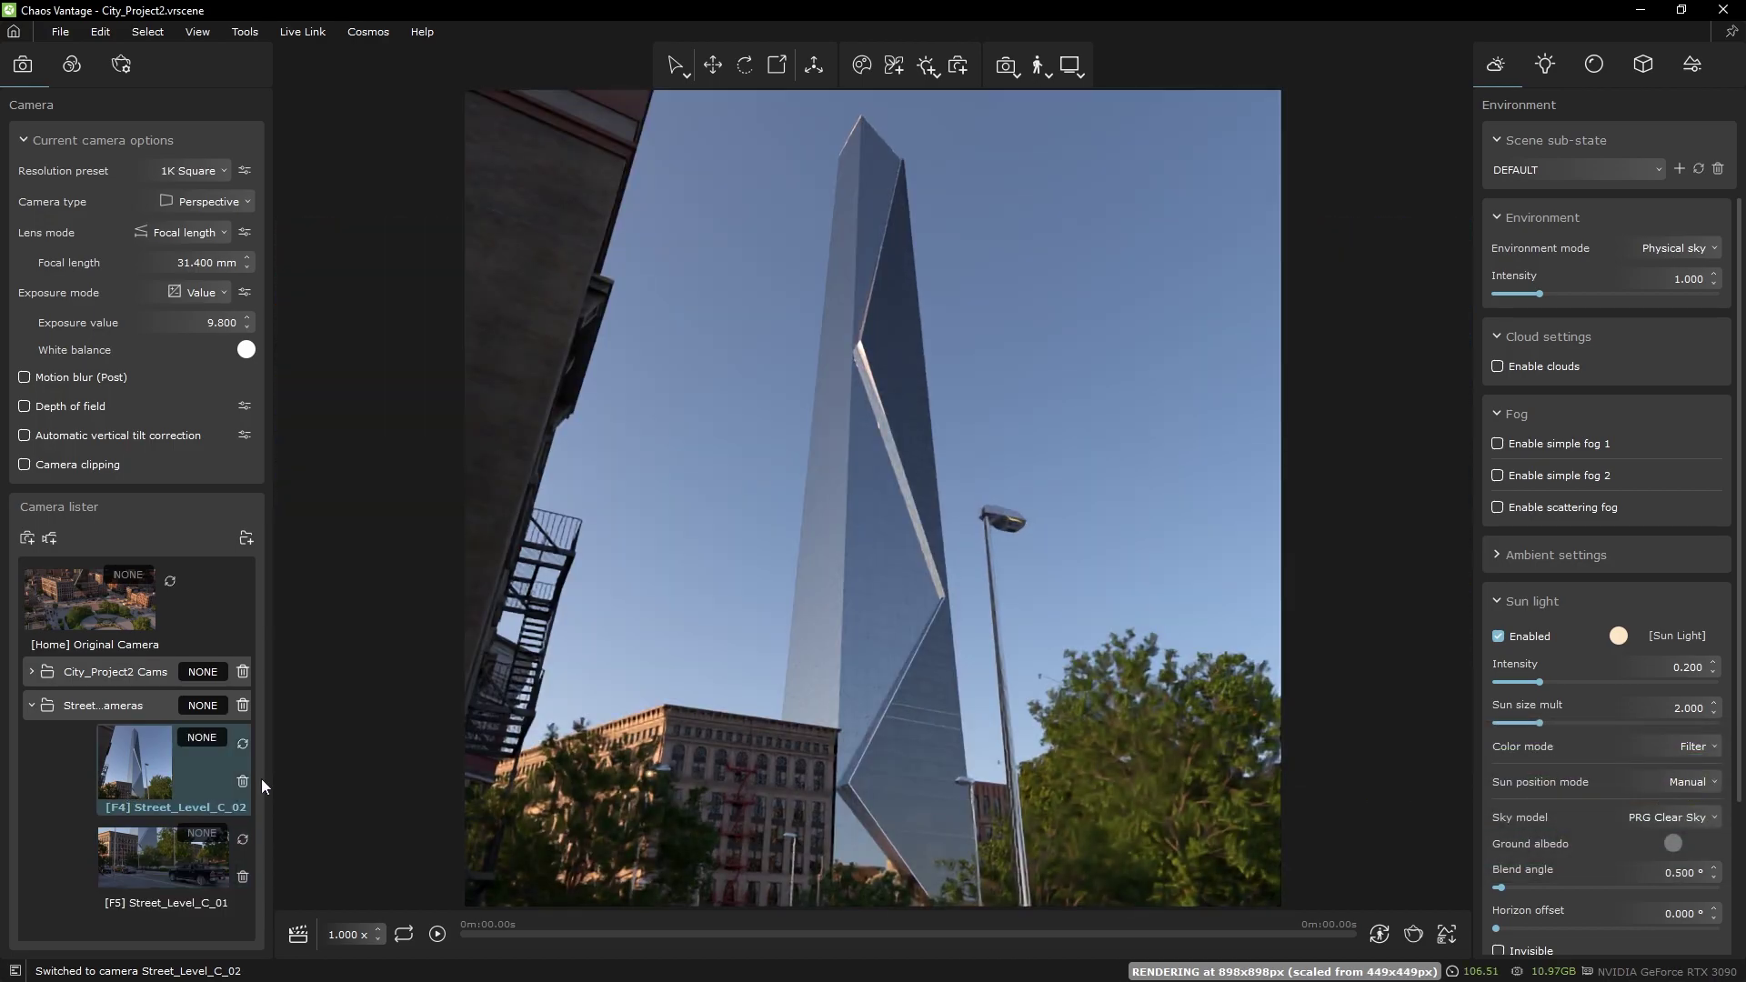
- Create a materials sub-state named Clay and enable clay mode for it
click(1601, 66)
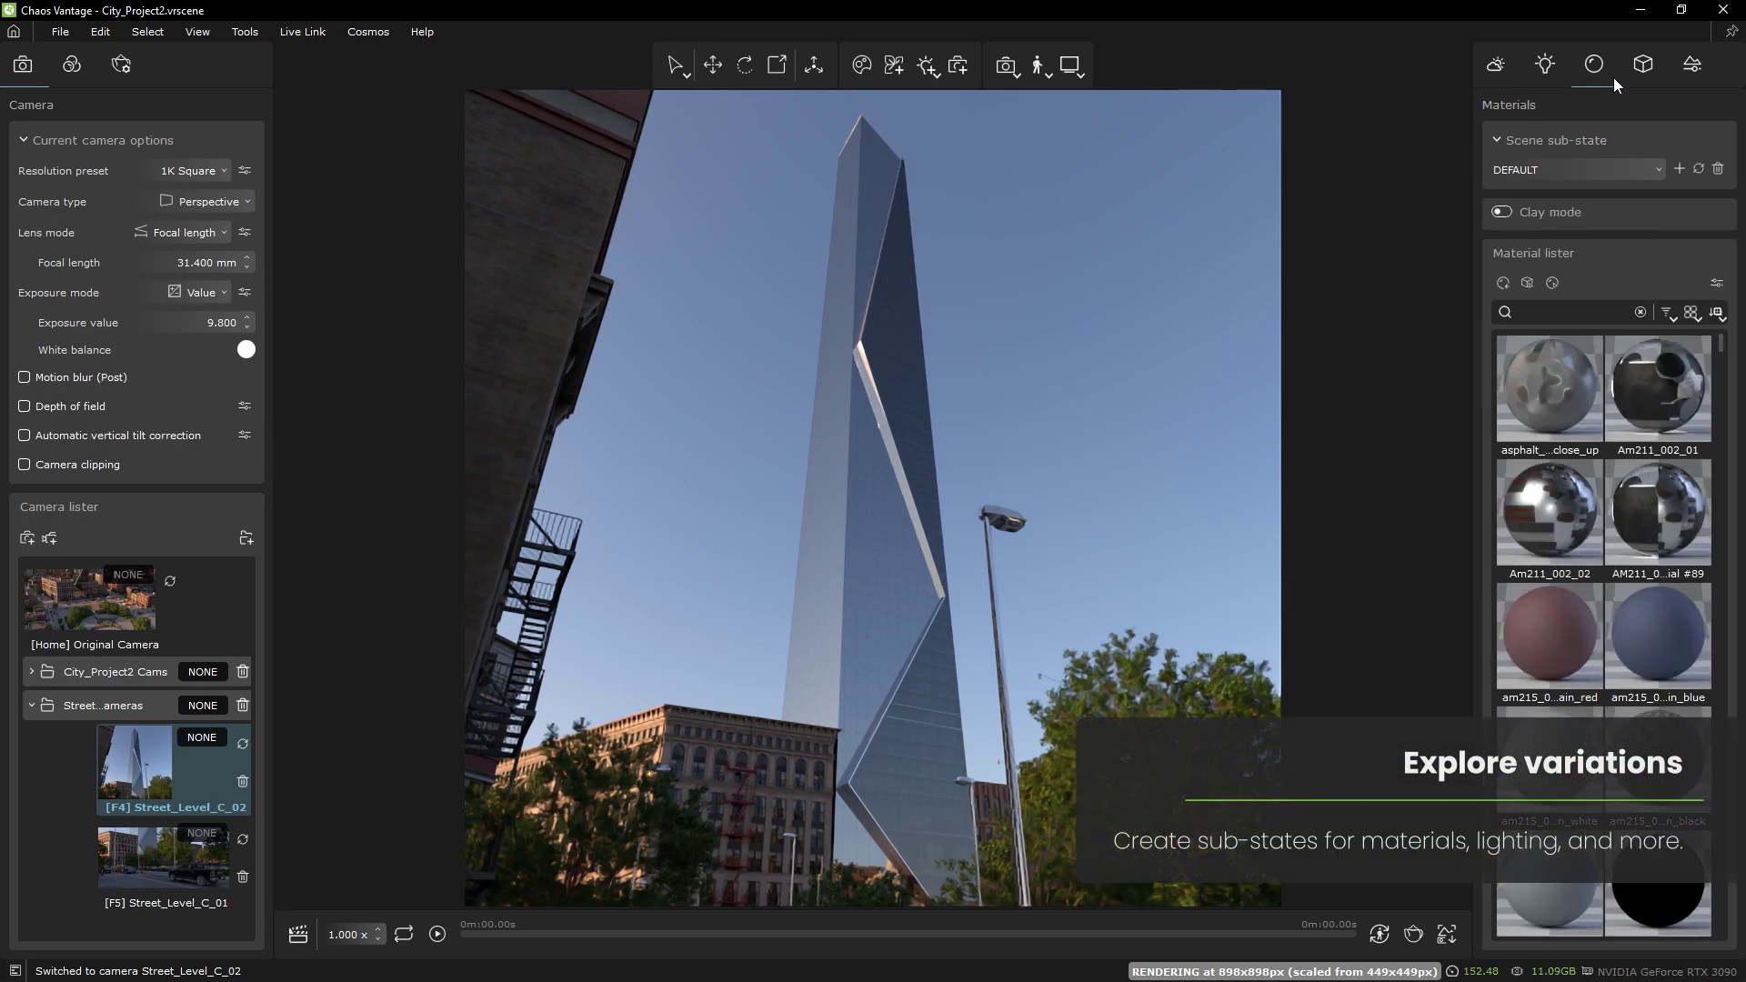
click(1679, 168)
double_click(1503, 171)
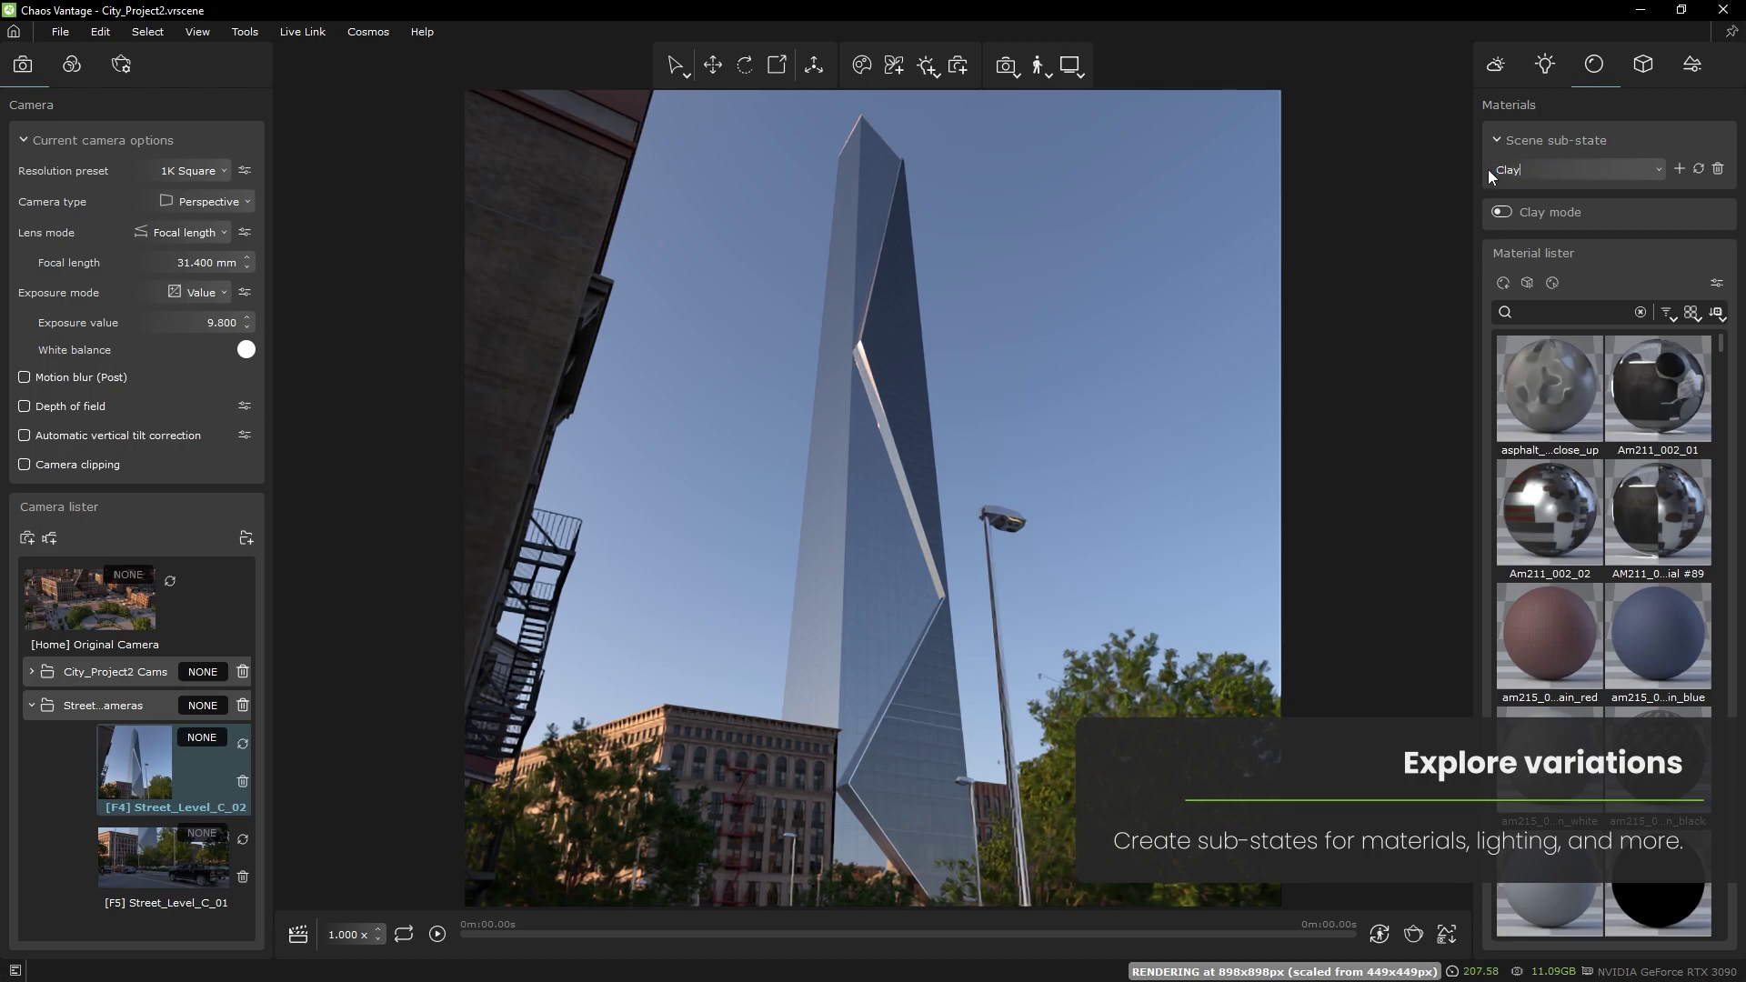
click(1502, 212)
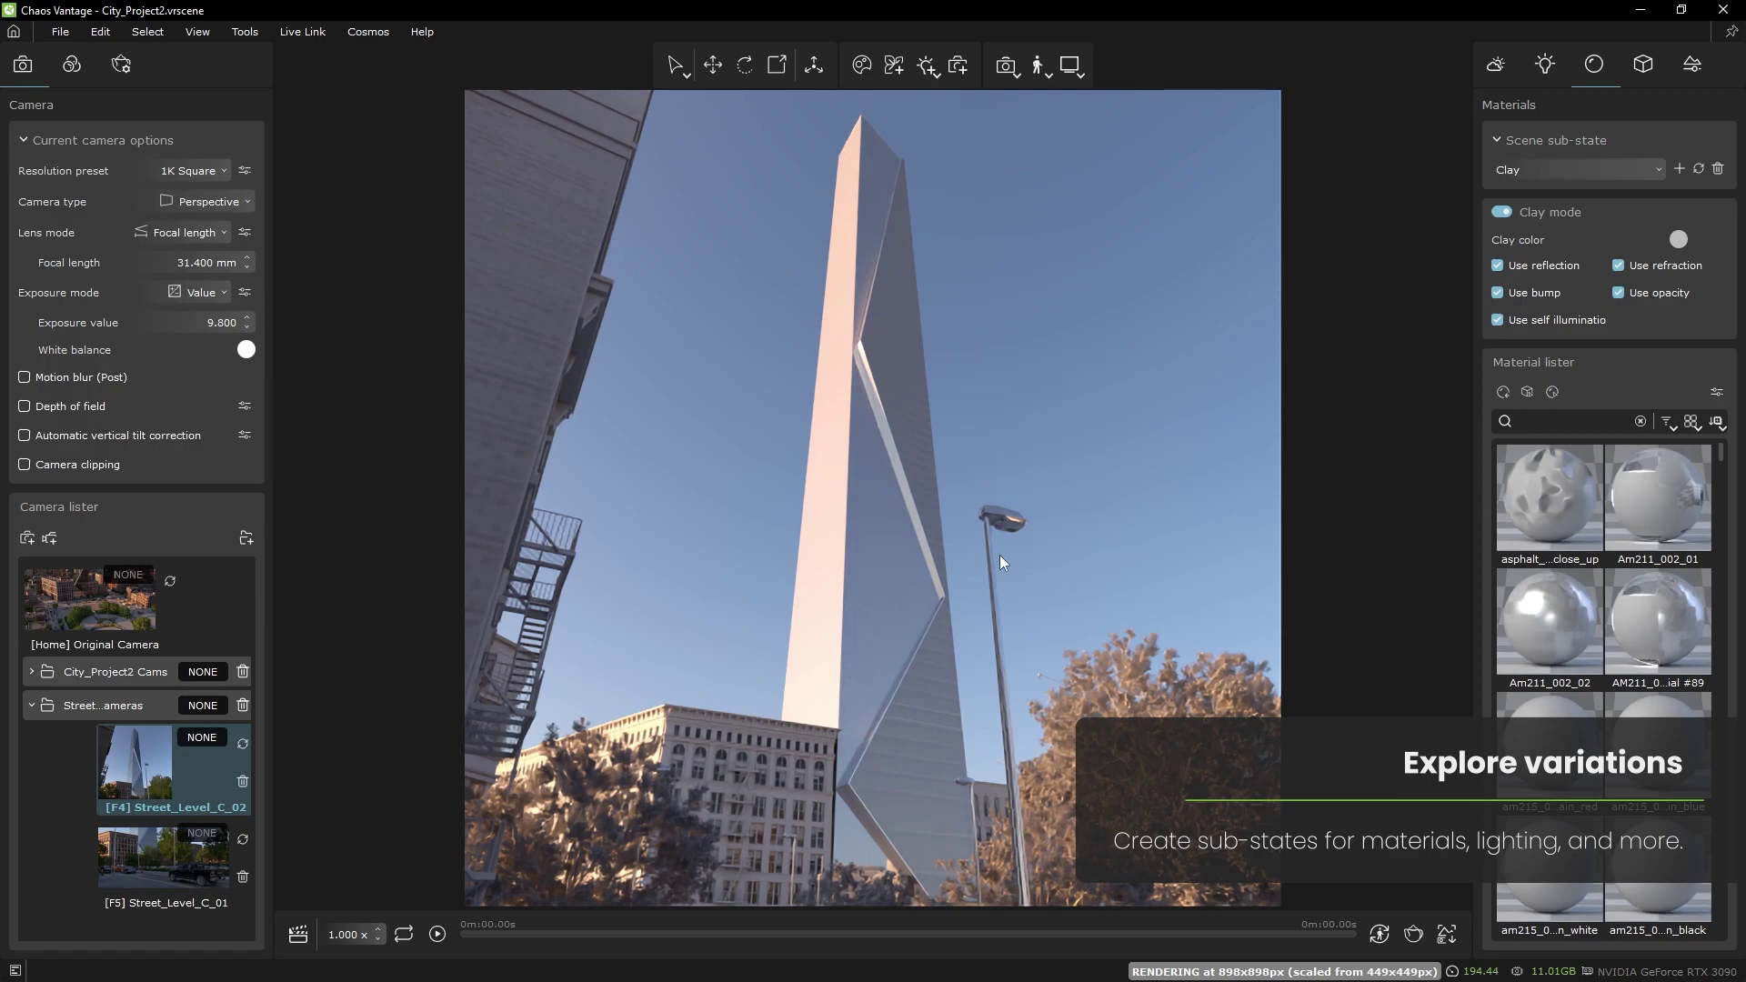
- From Street_Level_C_01, set the sun position mode to Altitude/Azimuth with an azimuth of 345.246° and an altitude of 9.836°
click(191, 869)
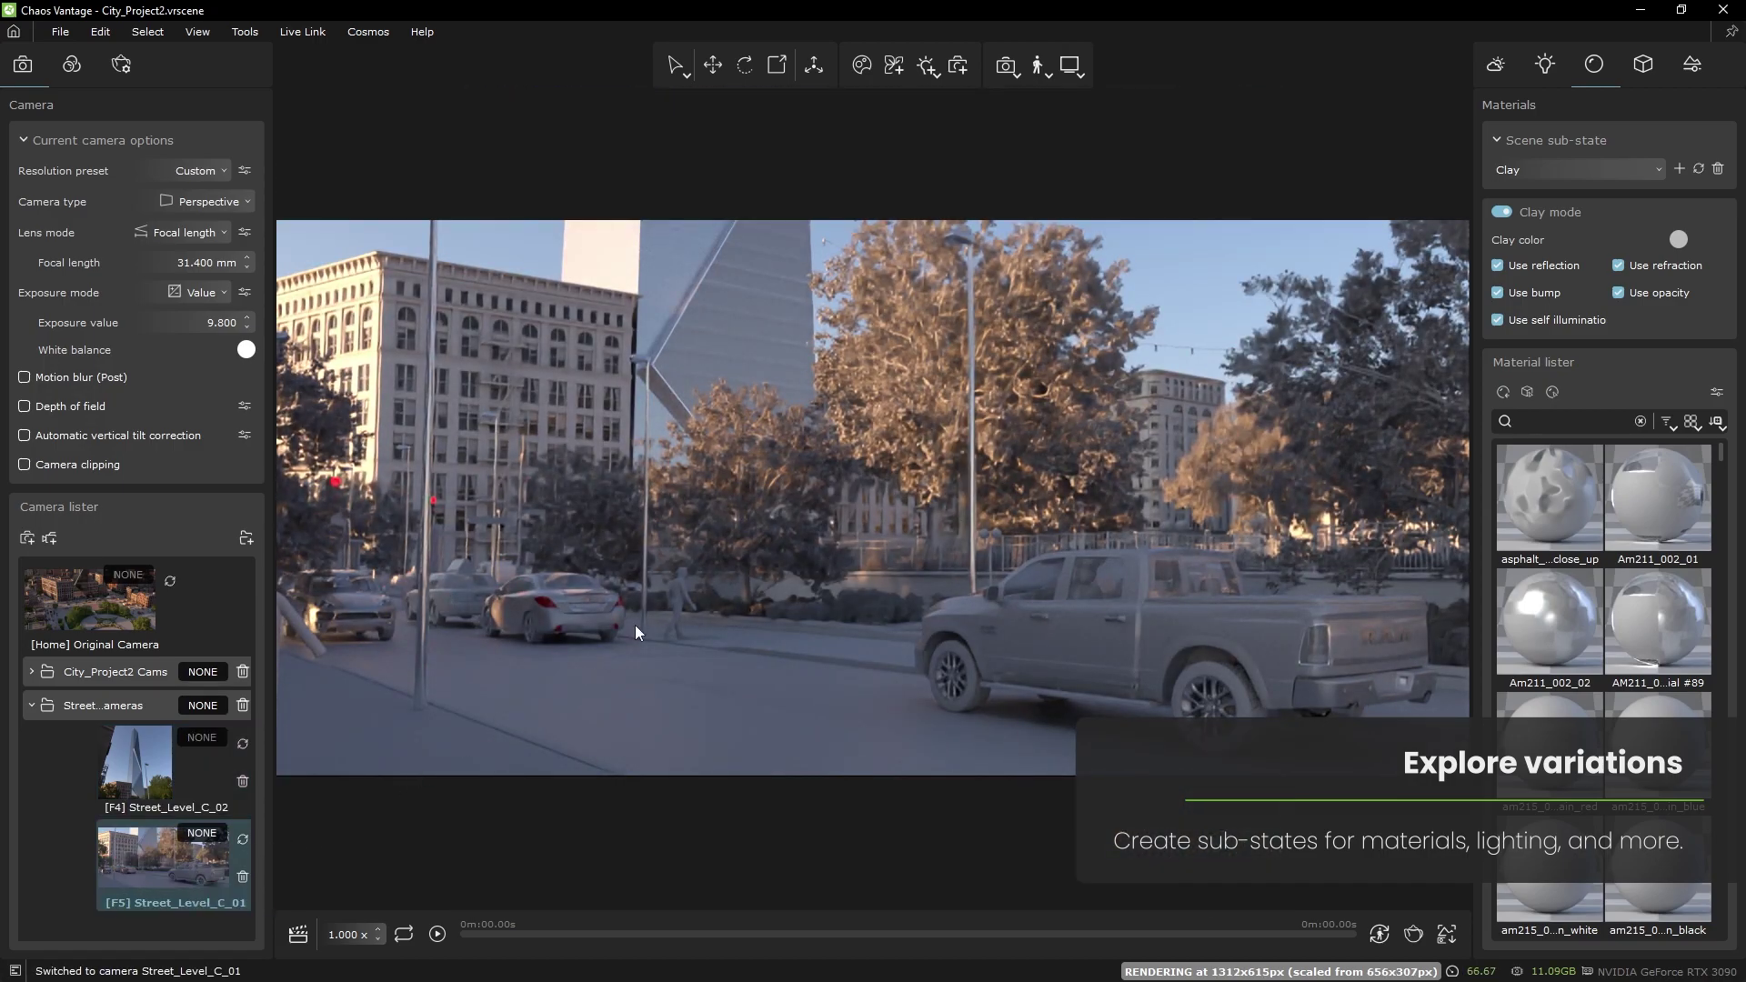
click(1489, 66)
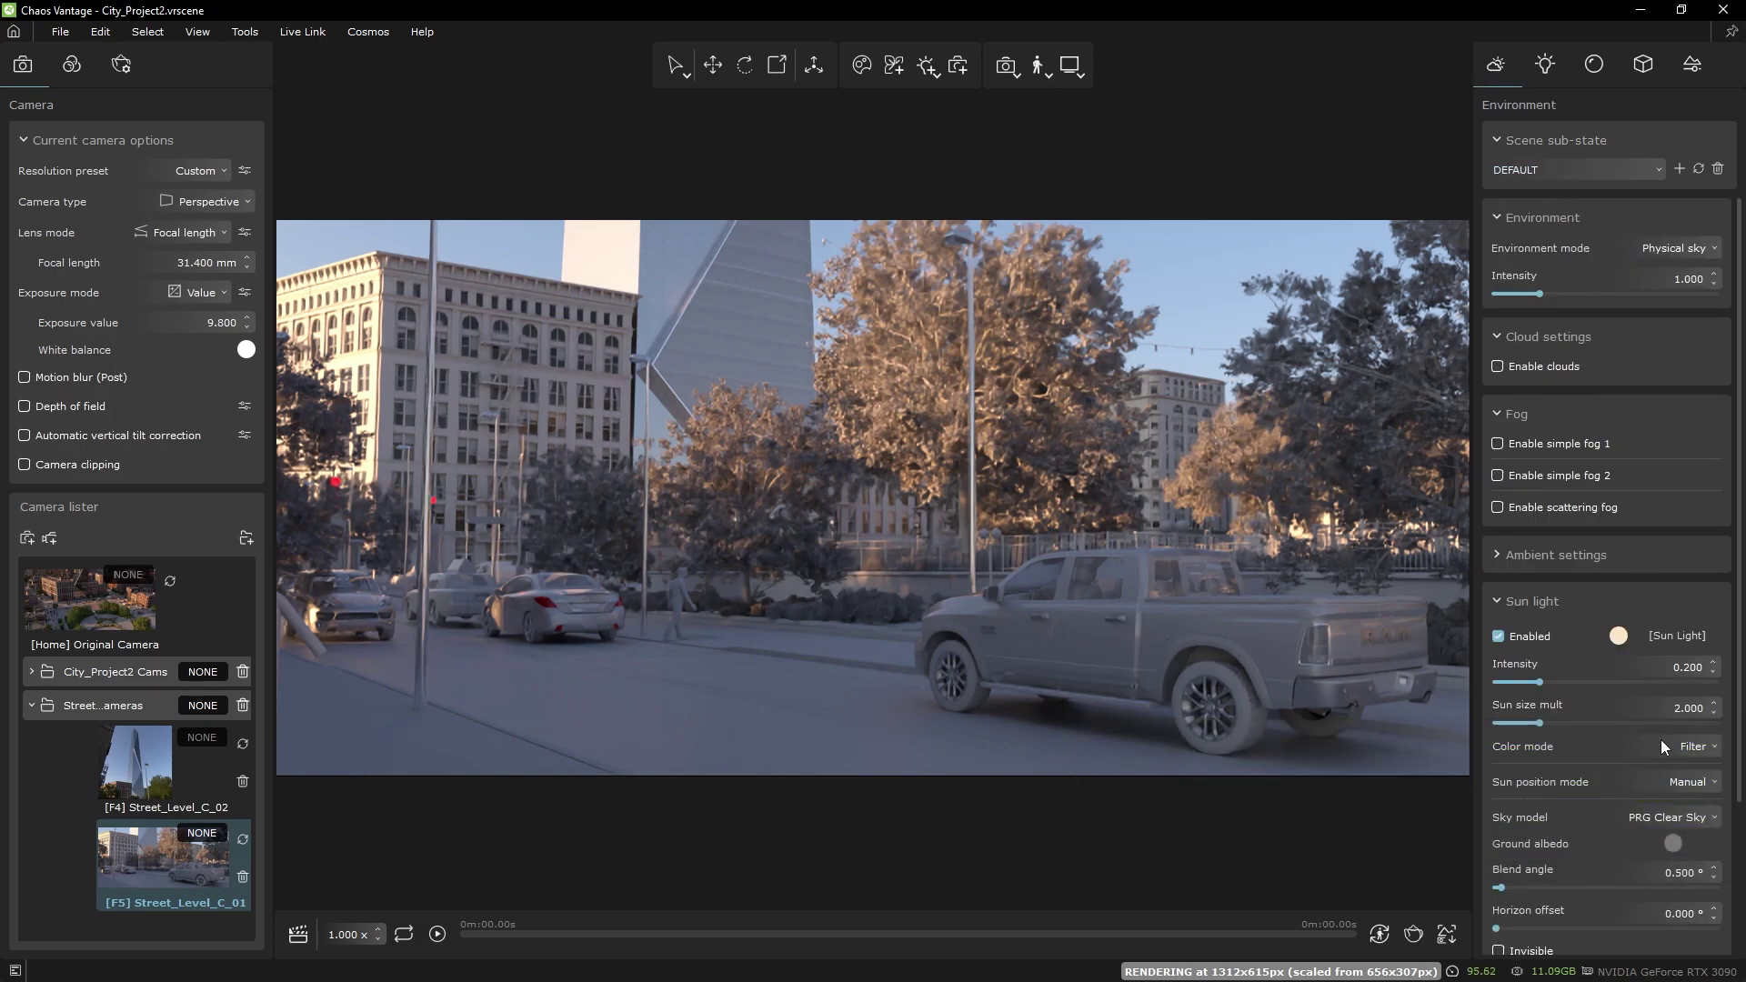
click(1666, 780)
click(1662, 816)
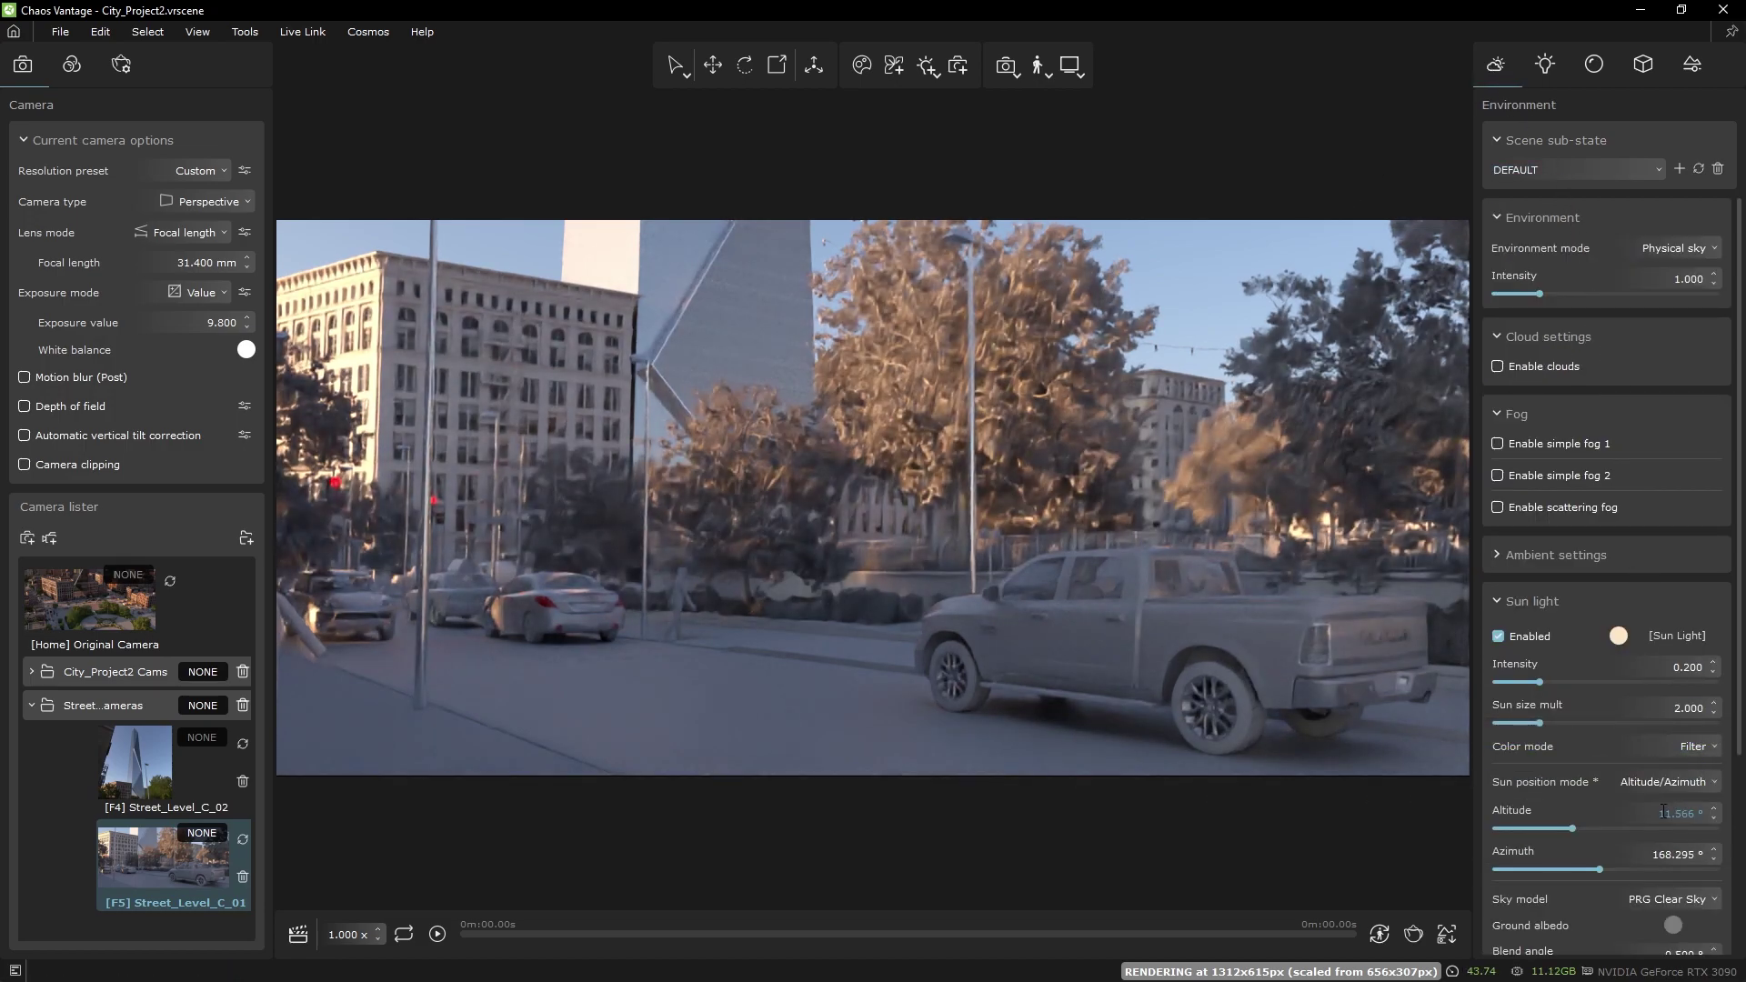
drag(1600, 869, 1710, 873)
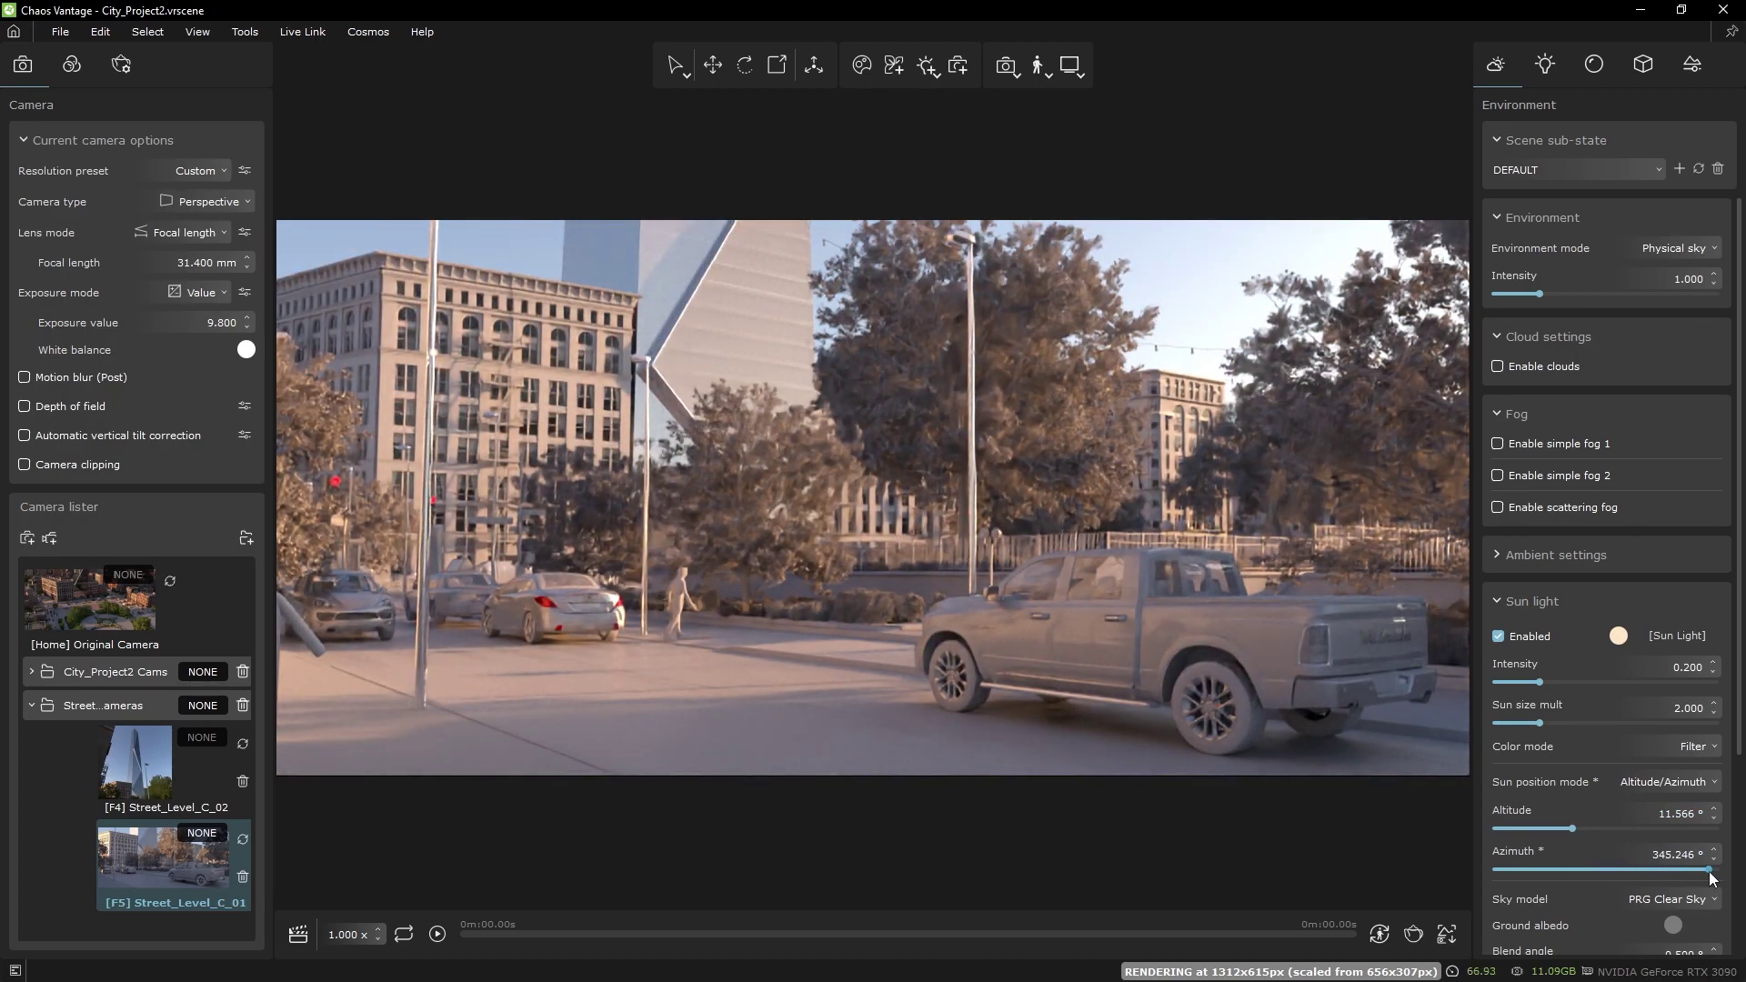
drag(1573, 828, 1570, 829)
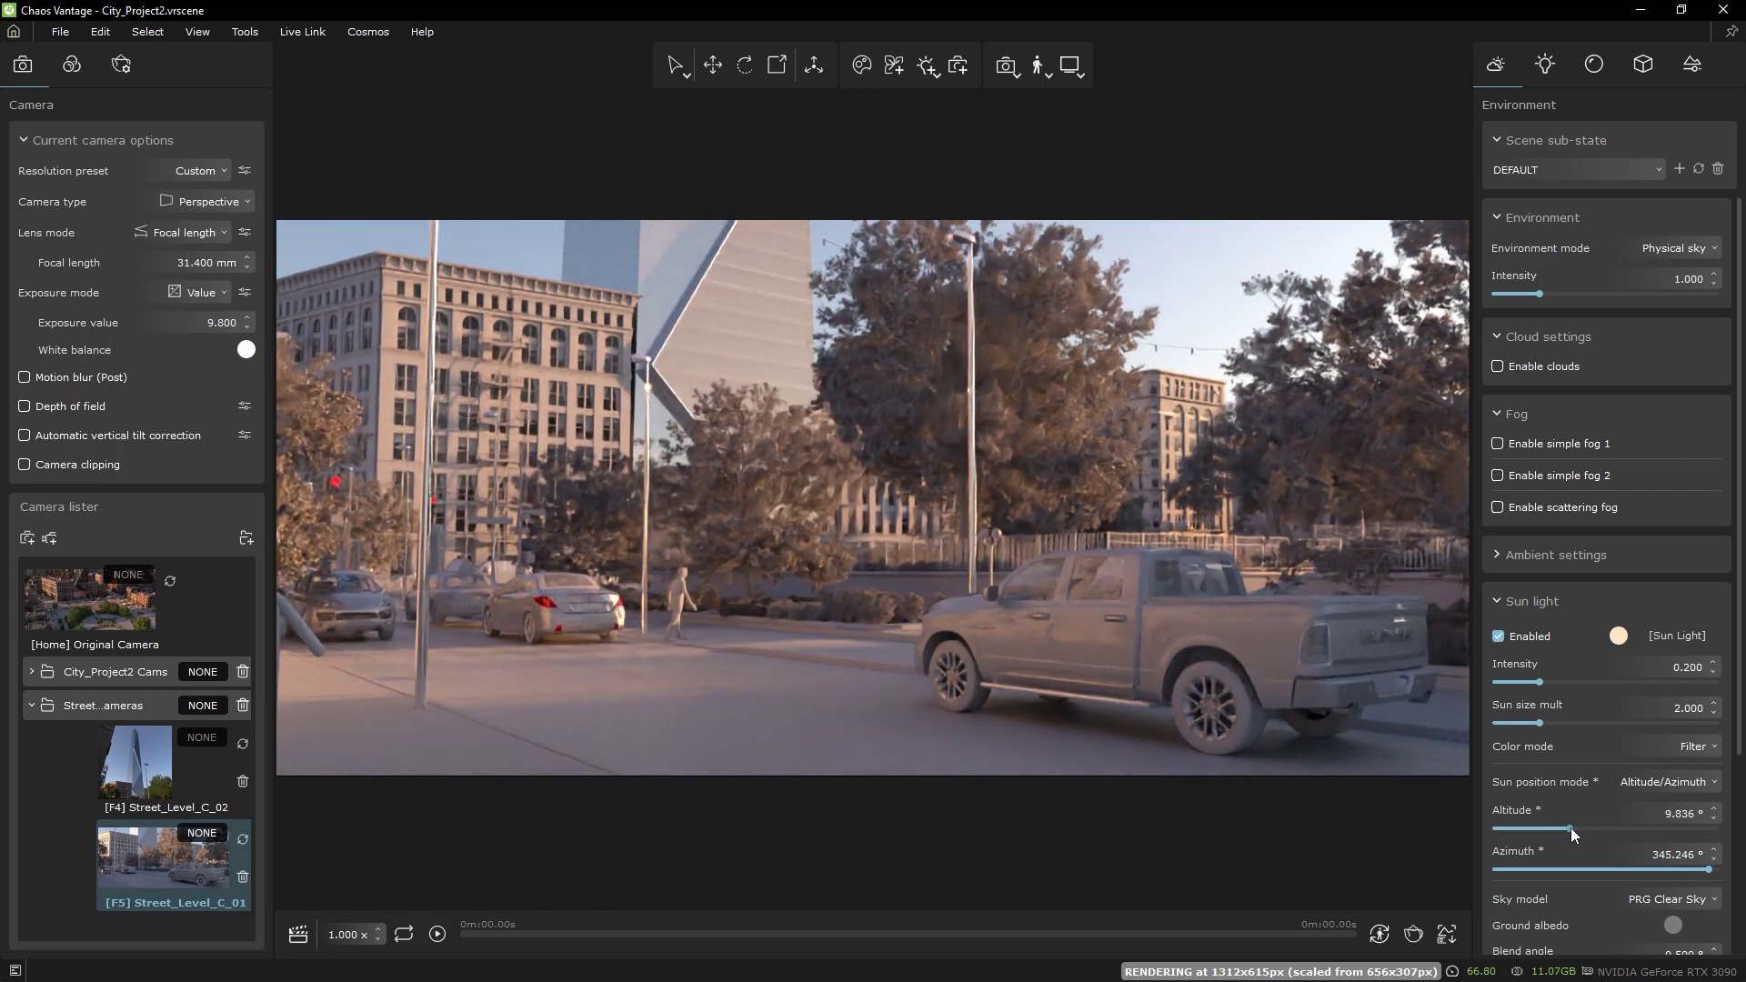
- Save the current sun settings as an environment sub-state named Low_Sun
click(1680, 169)
drag(1558, 170, 1493, 171)
text(Low_Sun)
- Create a scene state named Clay from the current Low_Sun environment and Clay materials sub-states
click(1692, 65)
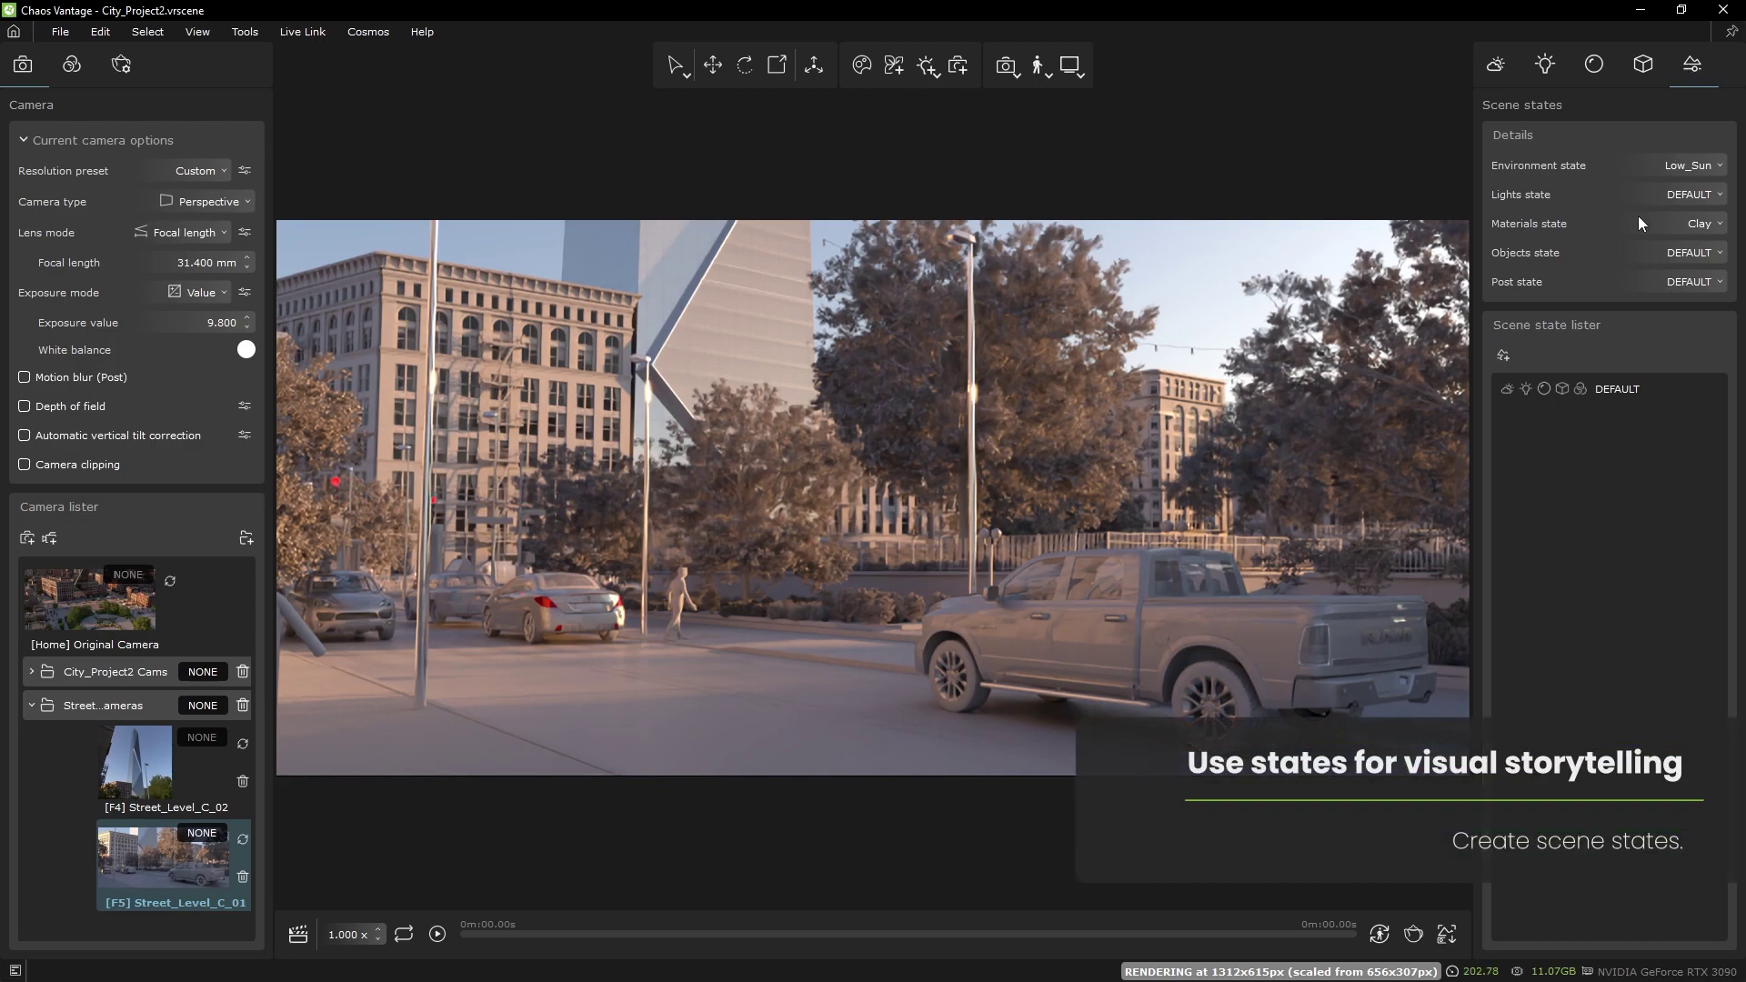
click(1503, 355)
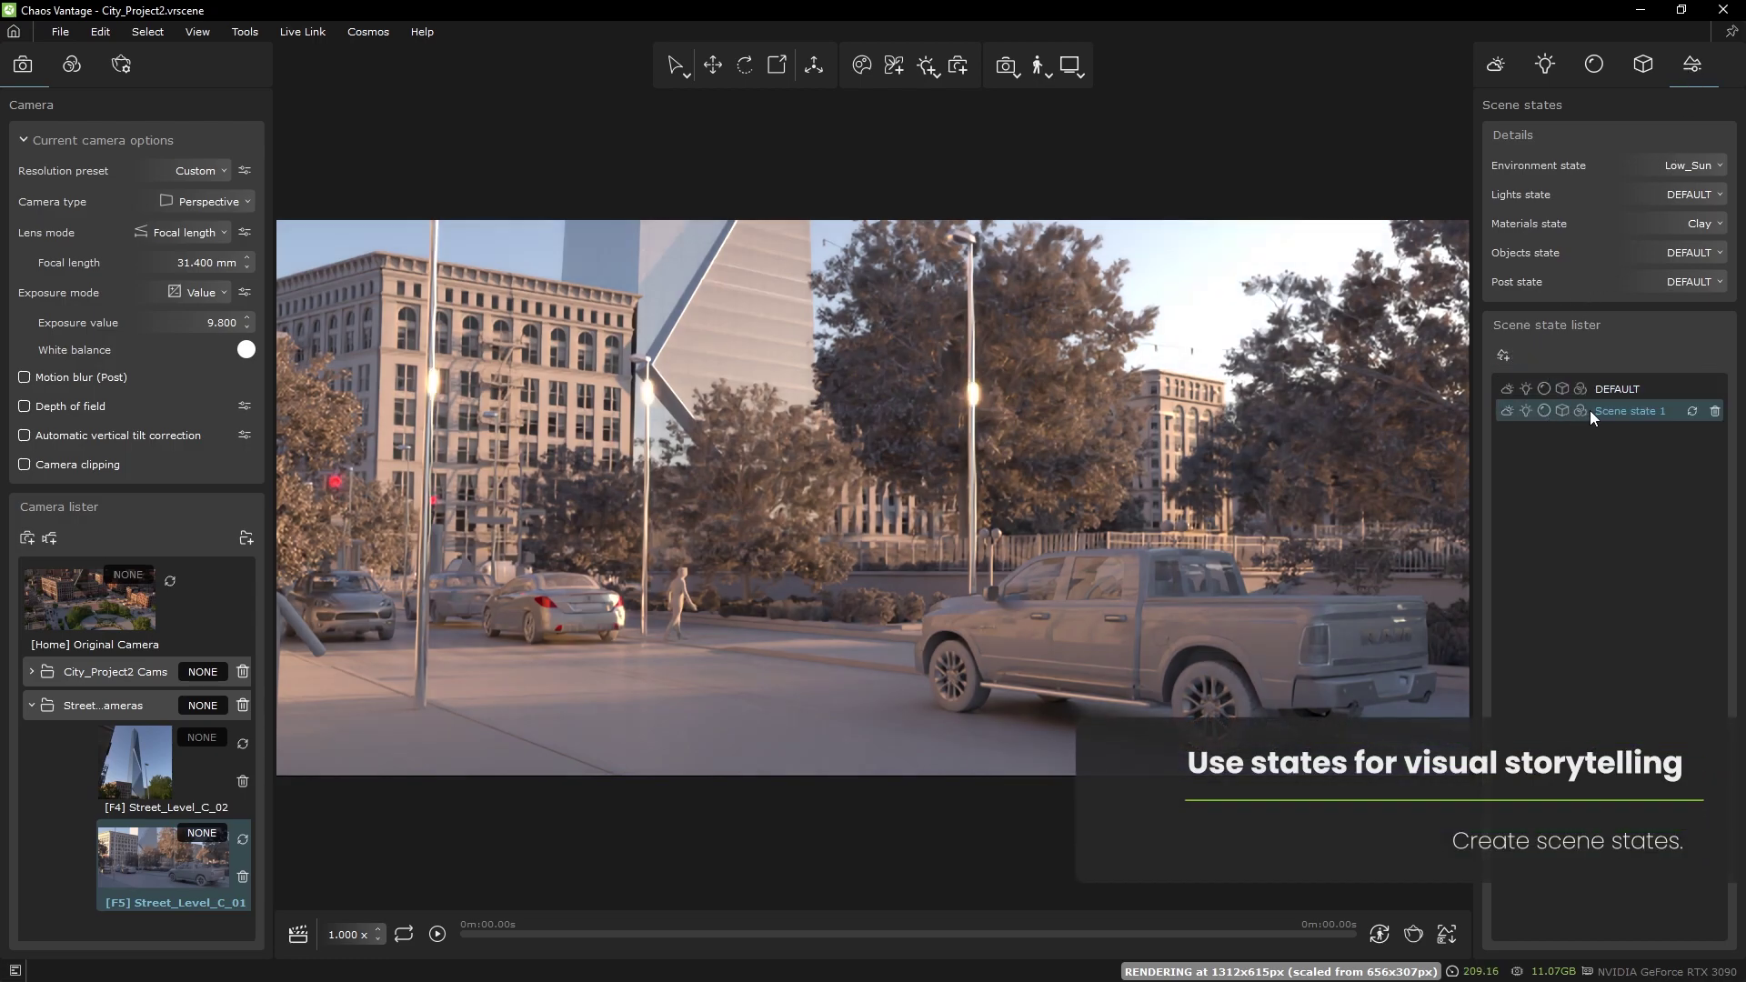
double_click(1628, 412)
text(Clay)
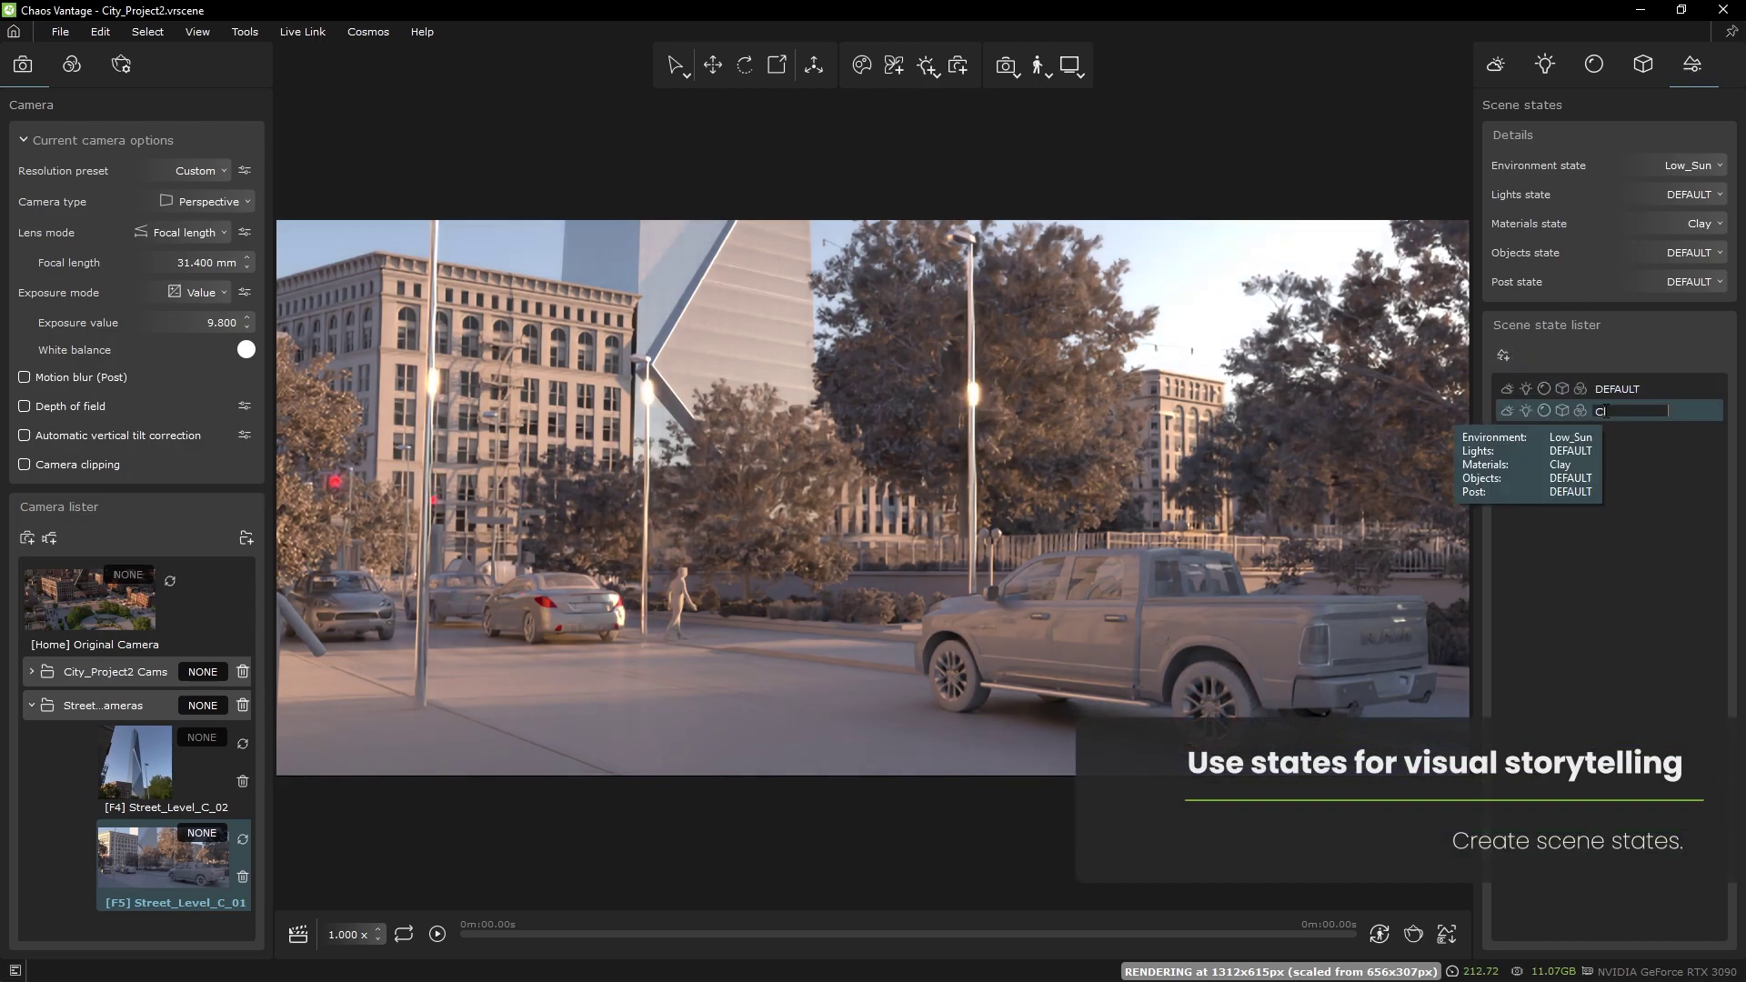
key(Return)
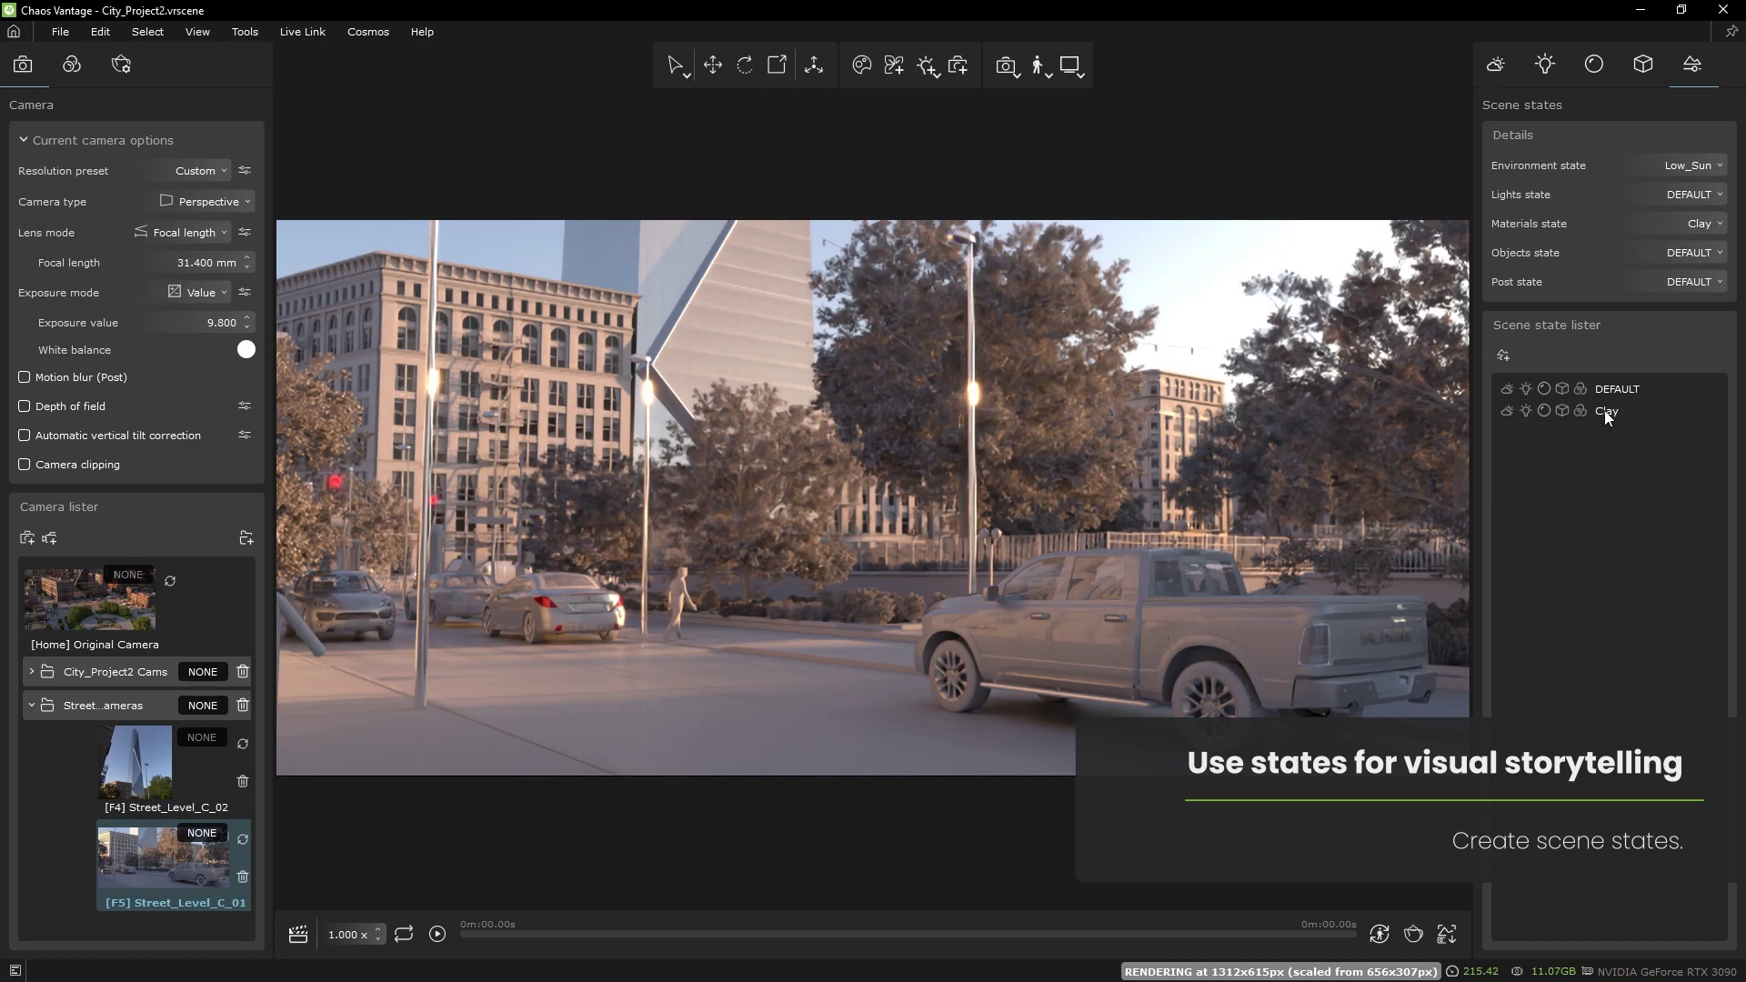
- Create a second scene state named Low_Sun and set its materials state to DEFAULT
click(1503, 356)
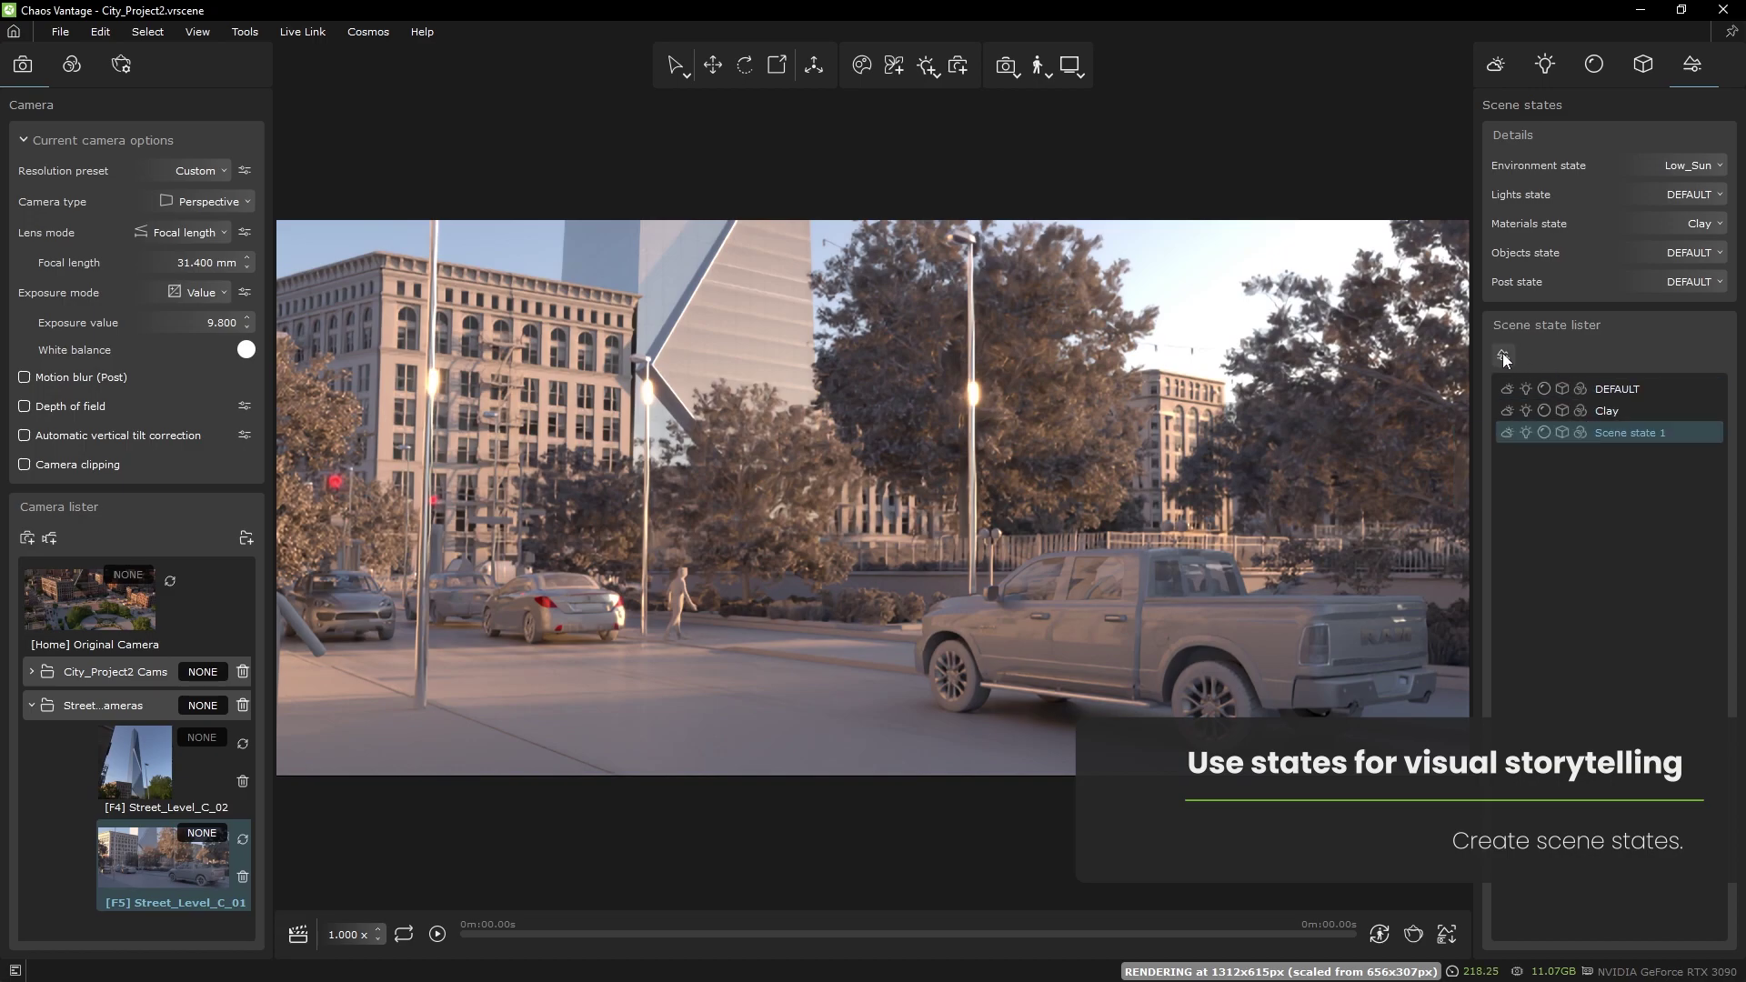
double_click(1641, 432)
text(Low_Sun)
key(Return)
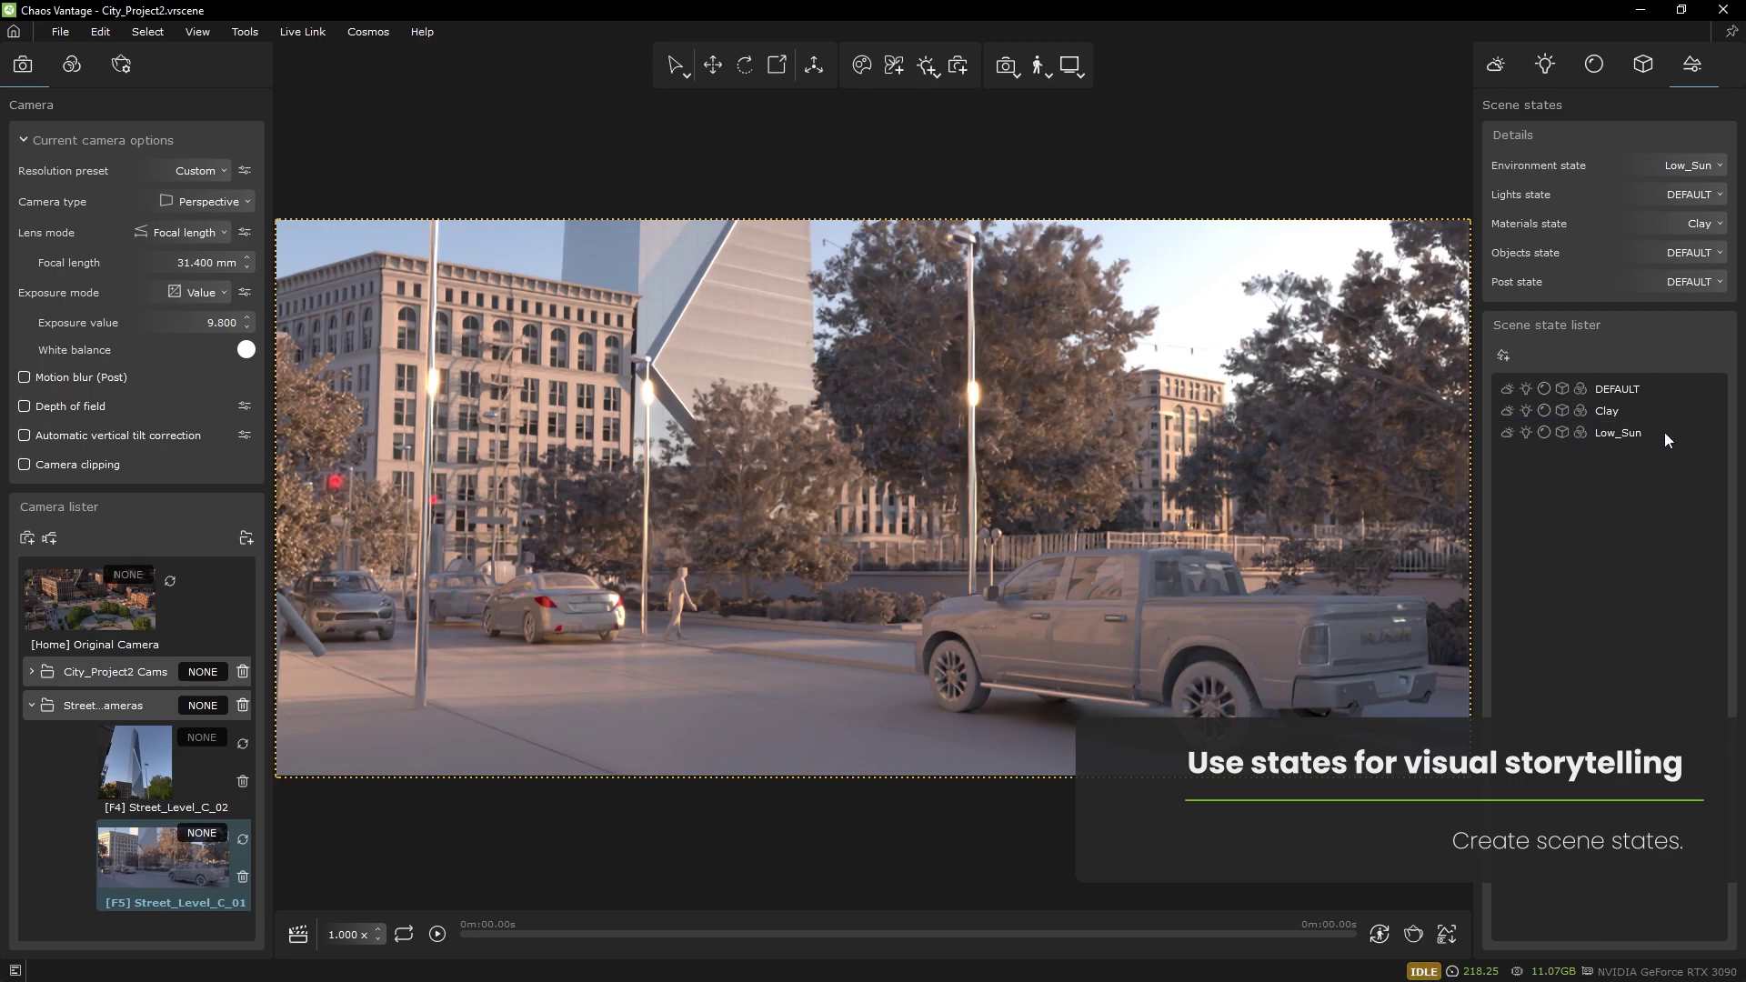
click(1665, 433)
click(1705, 225)
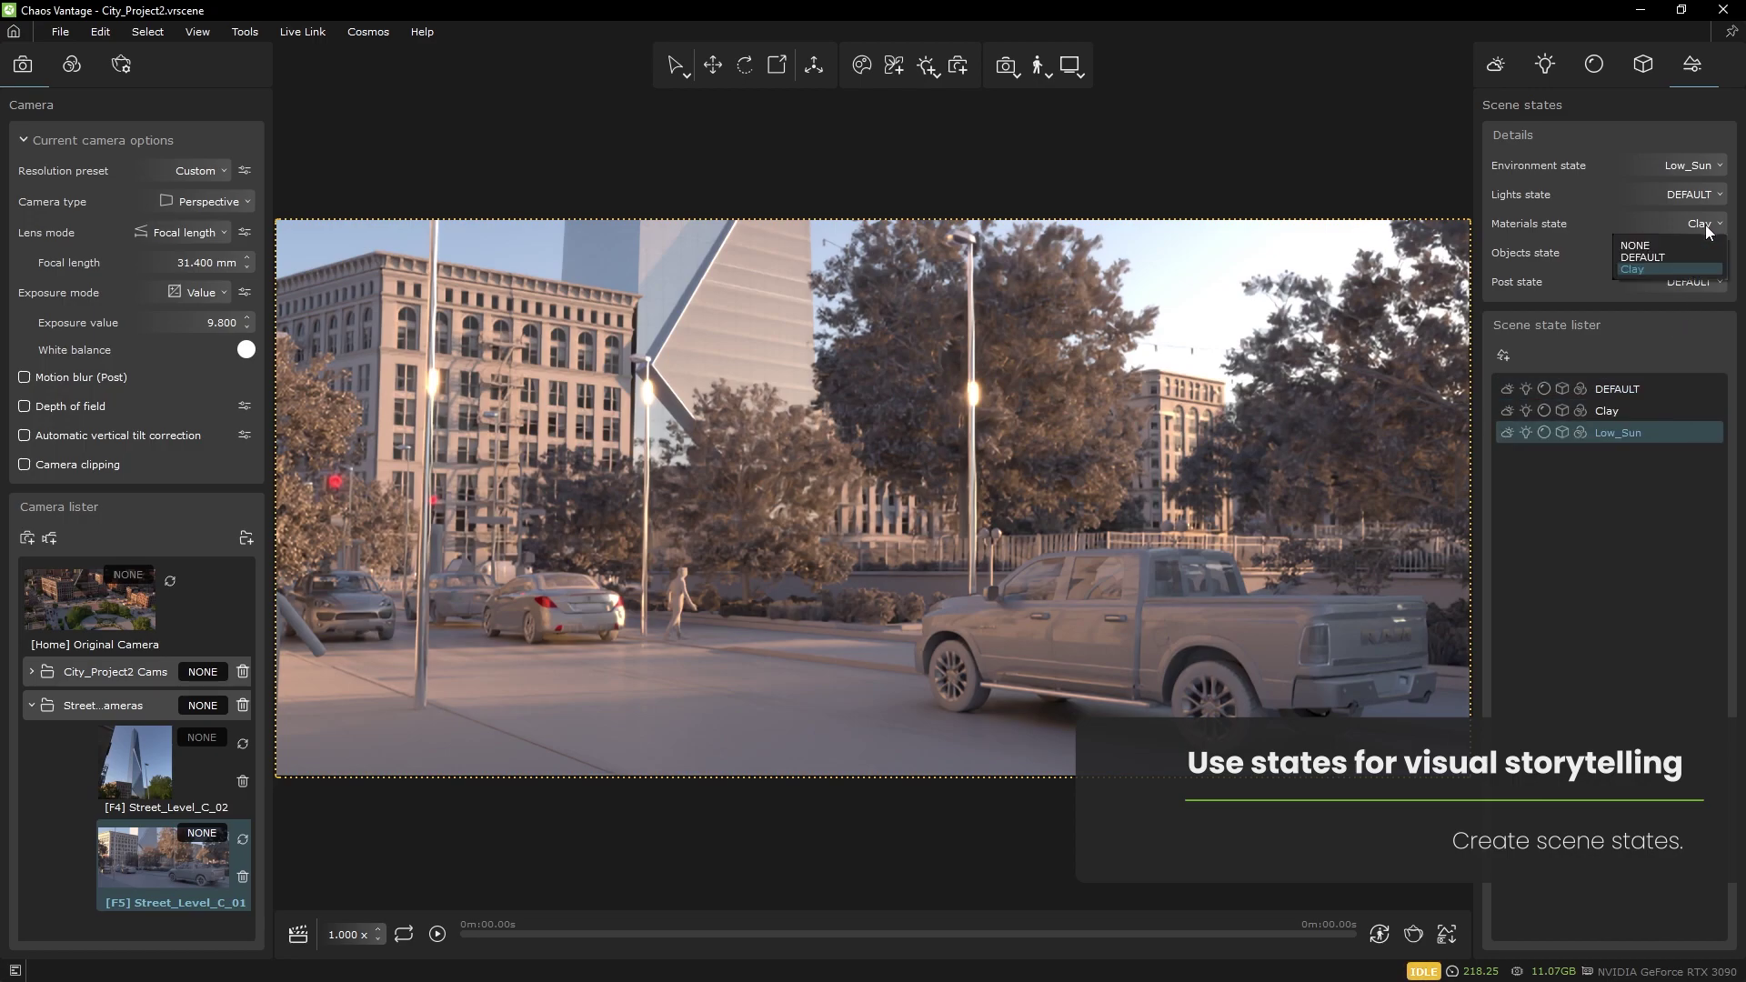
click(1683, 256)
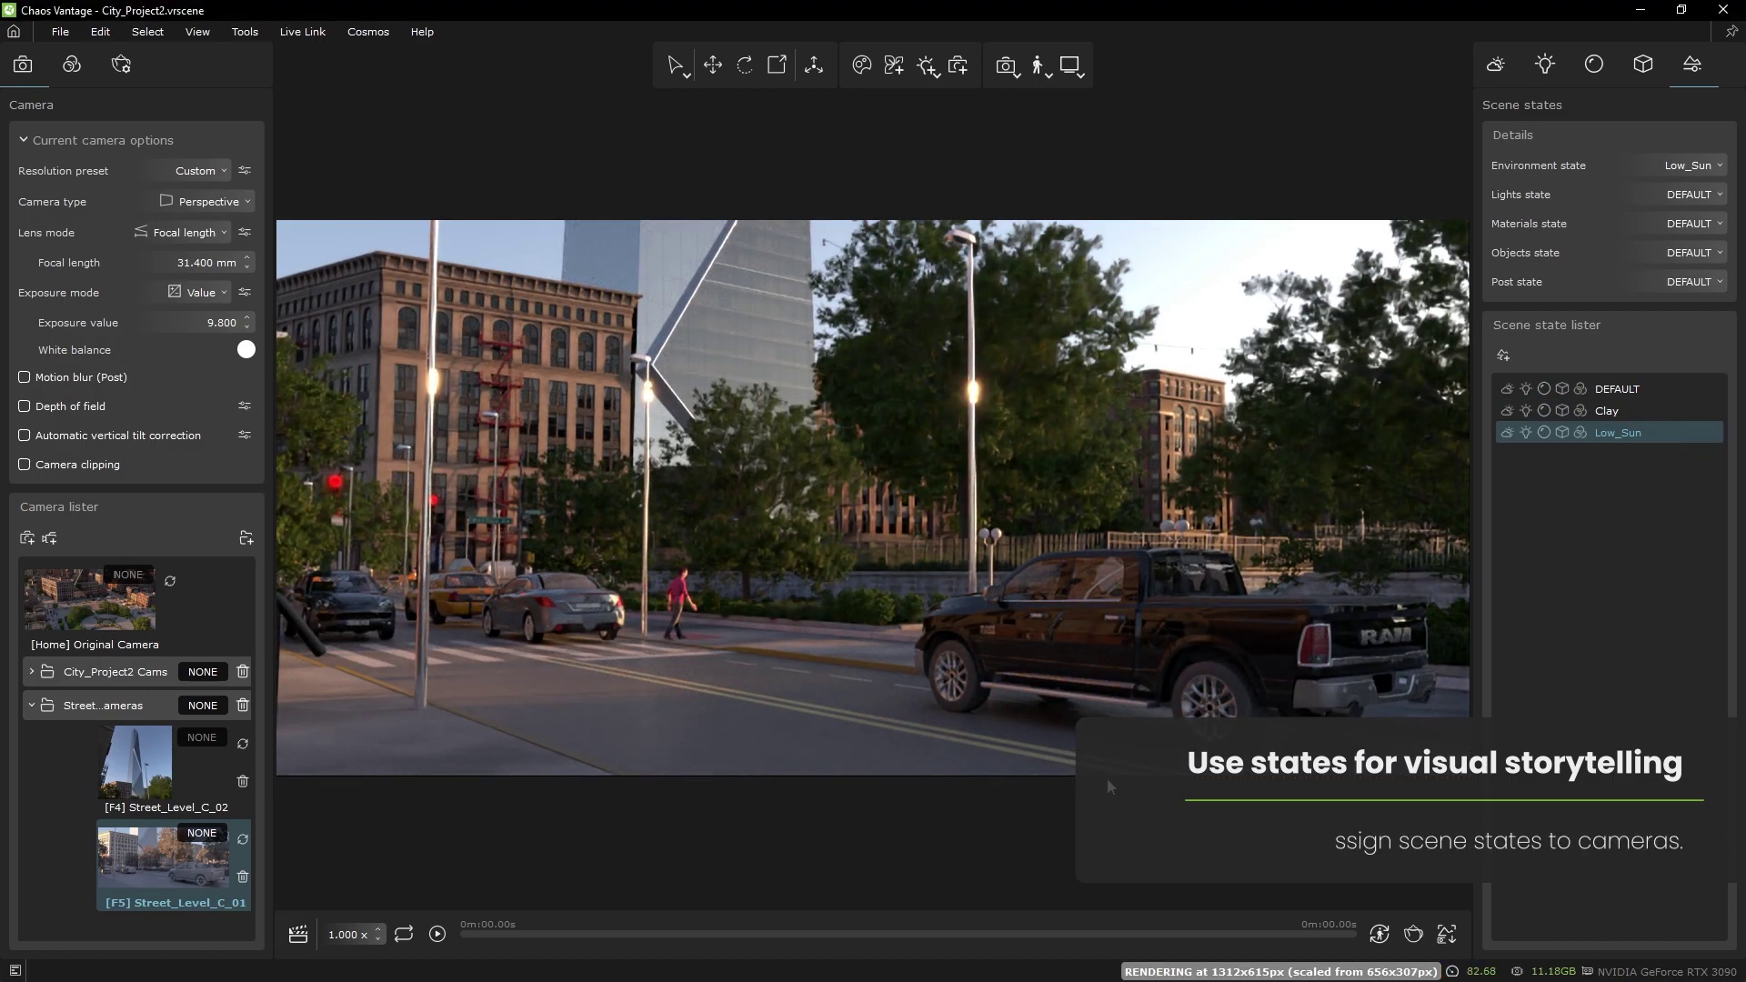
- Assign the Clay scene state to Street_Level_C_02 and Low_Sun to Street_Level_C_01, and check both camera views
click(202, 738)
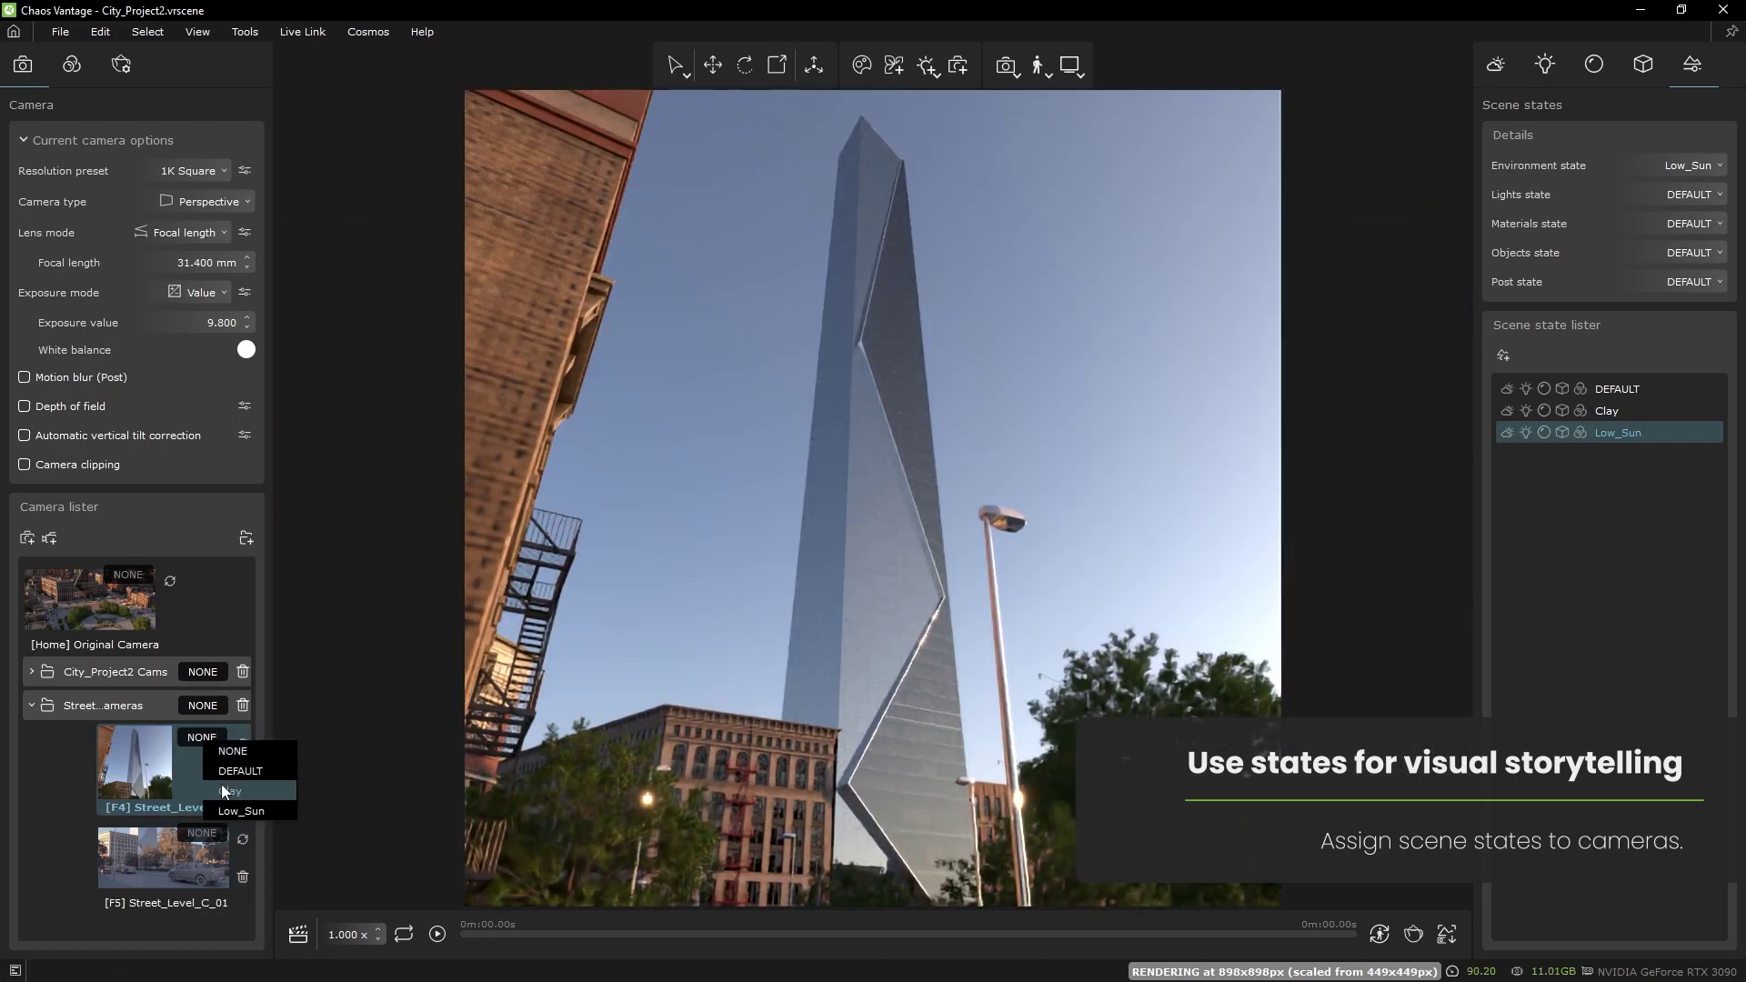
click(221, 785)
click(203, 835)
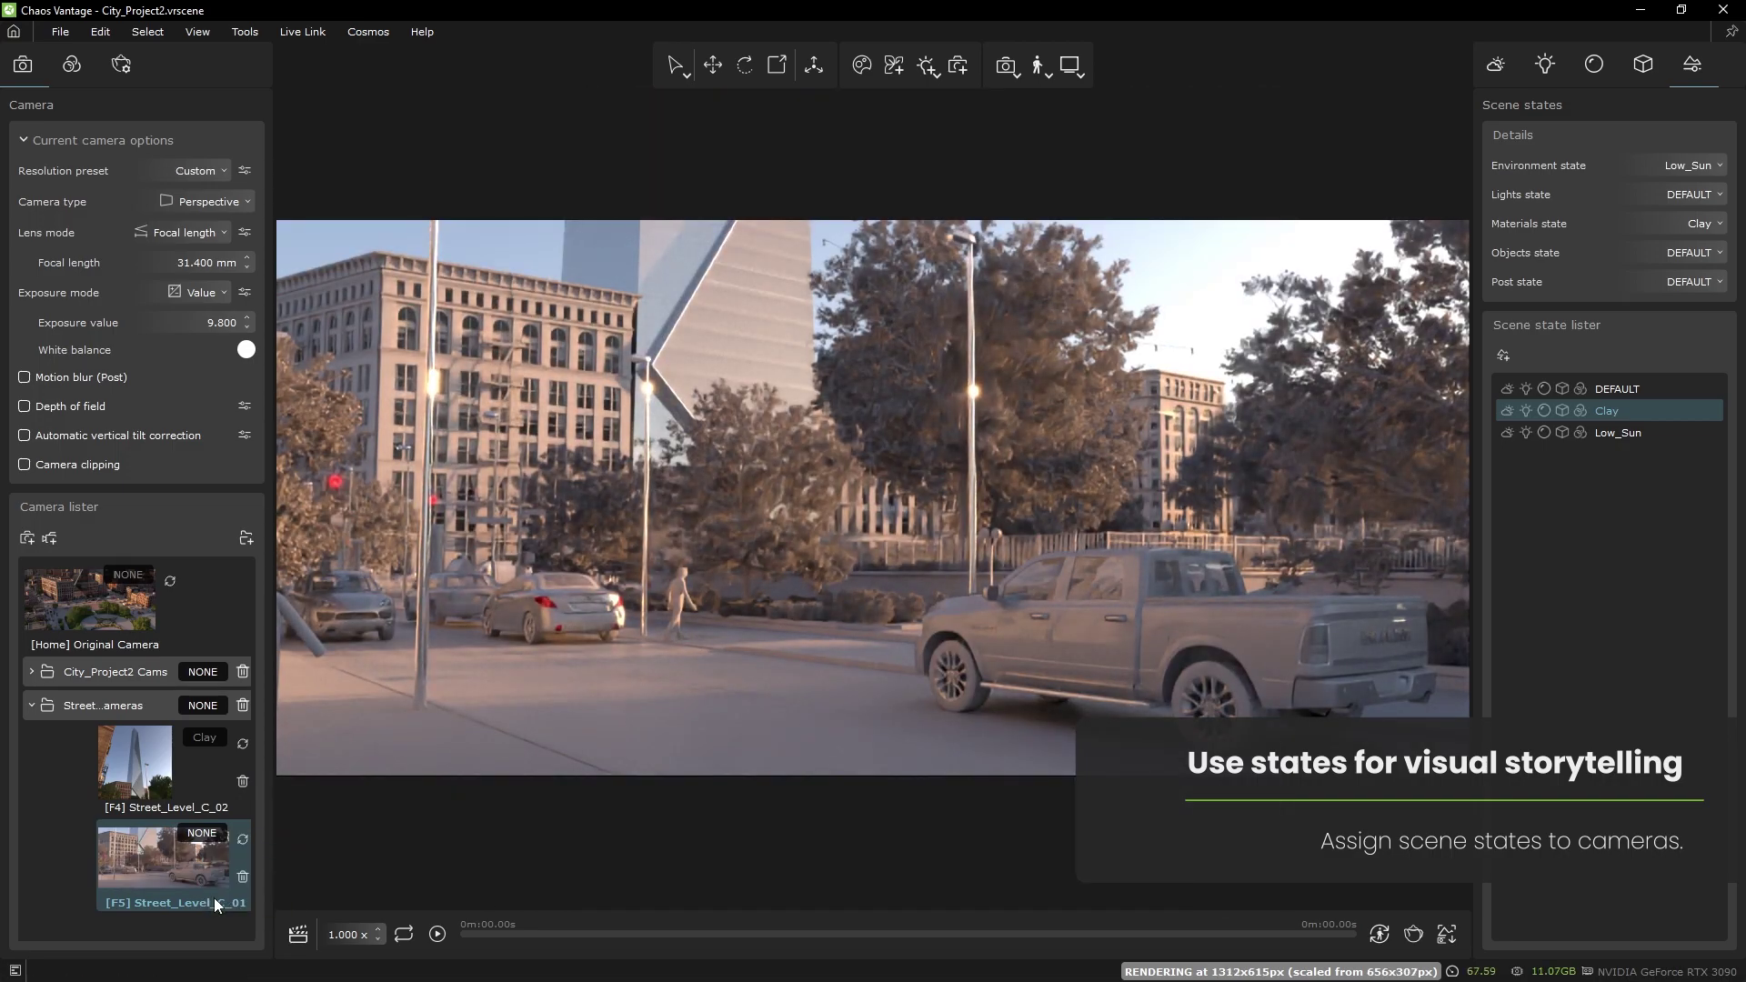
click(217, 901)
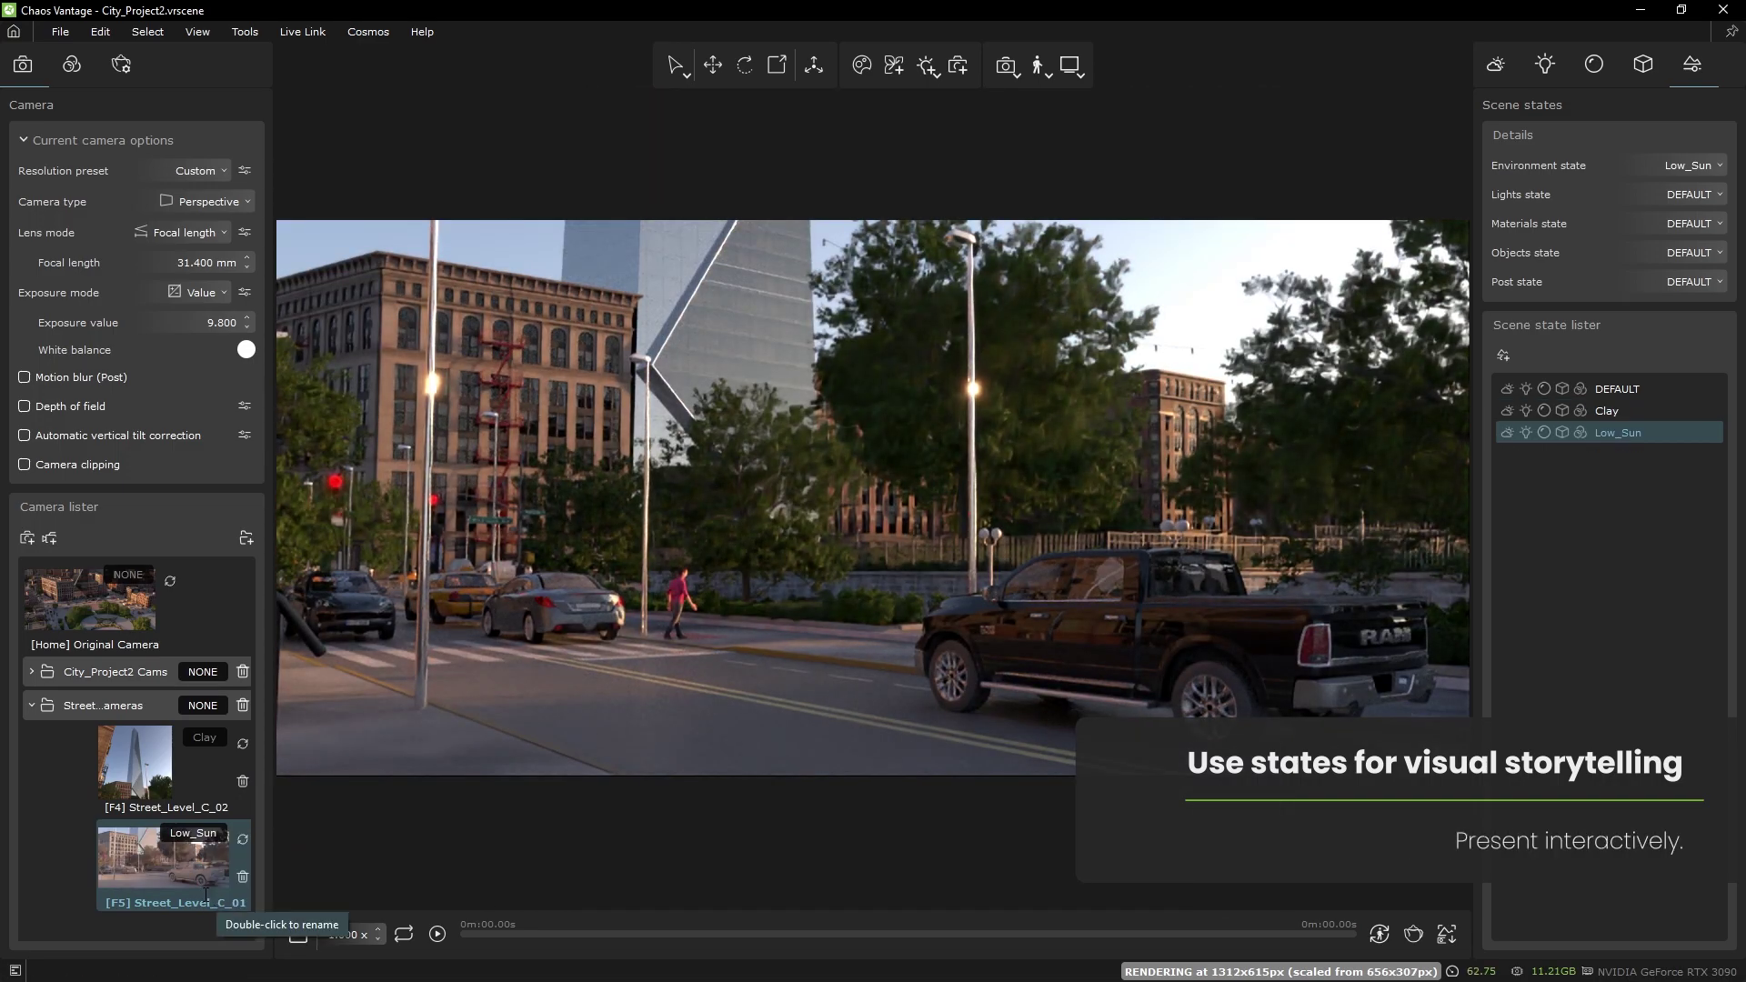
click(185, 780)
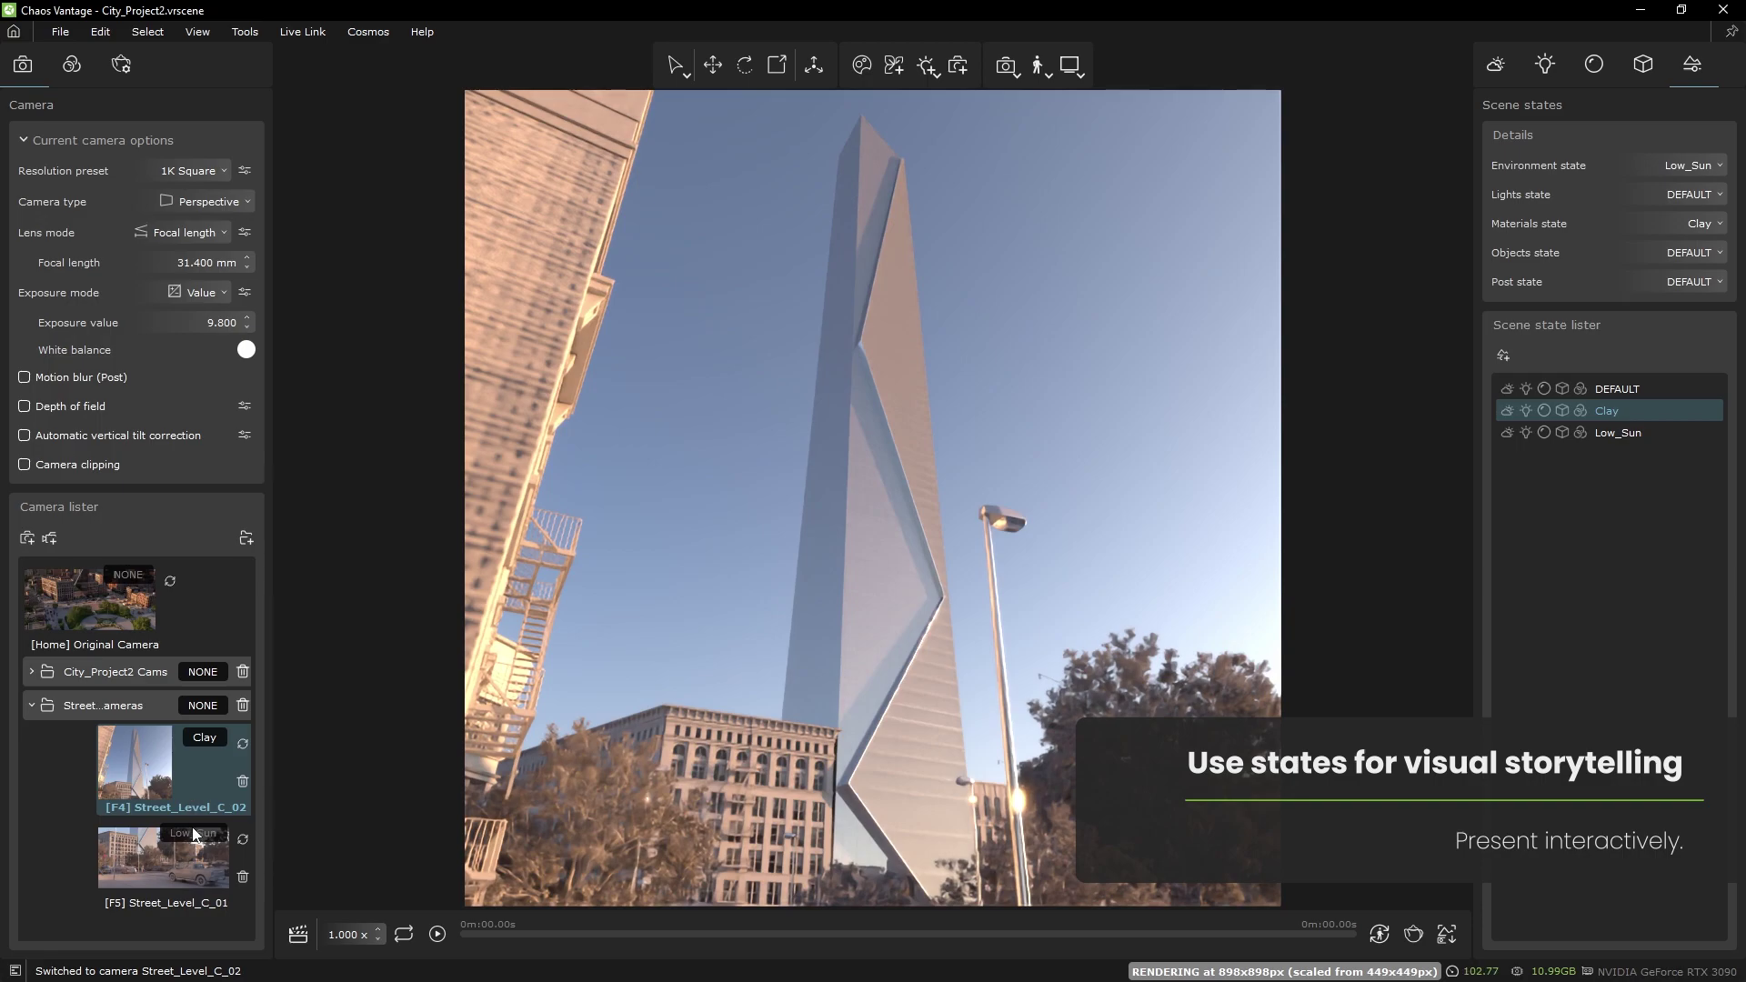
click(182, 861)
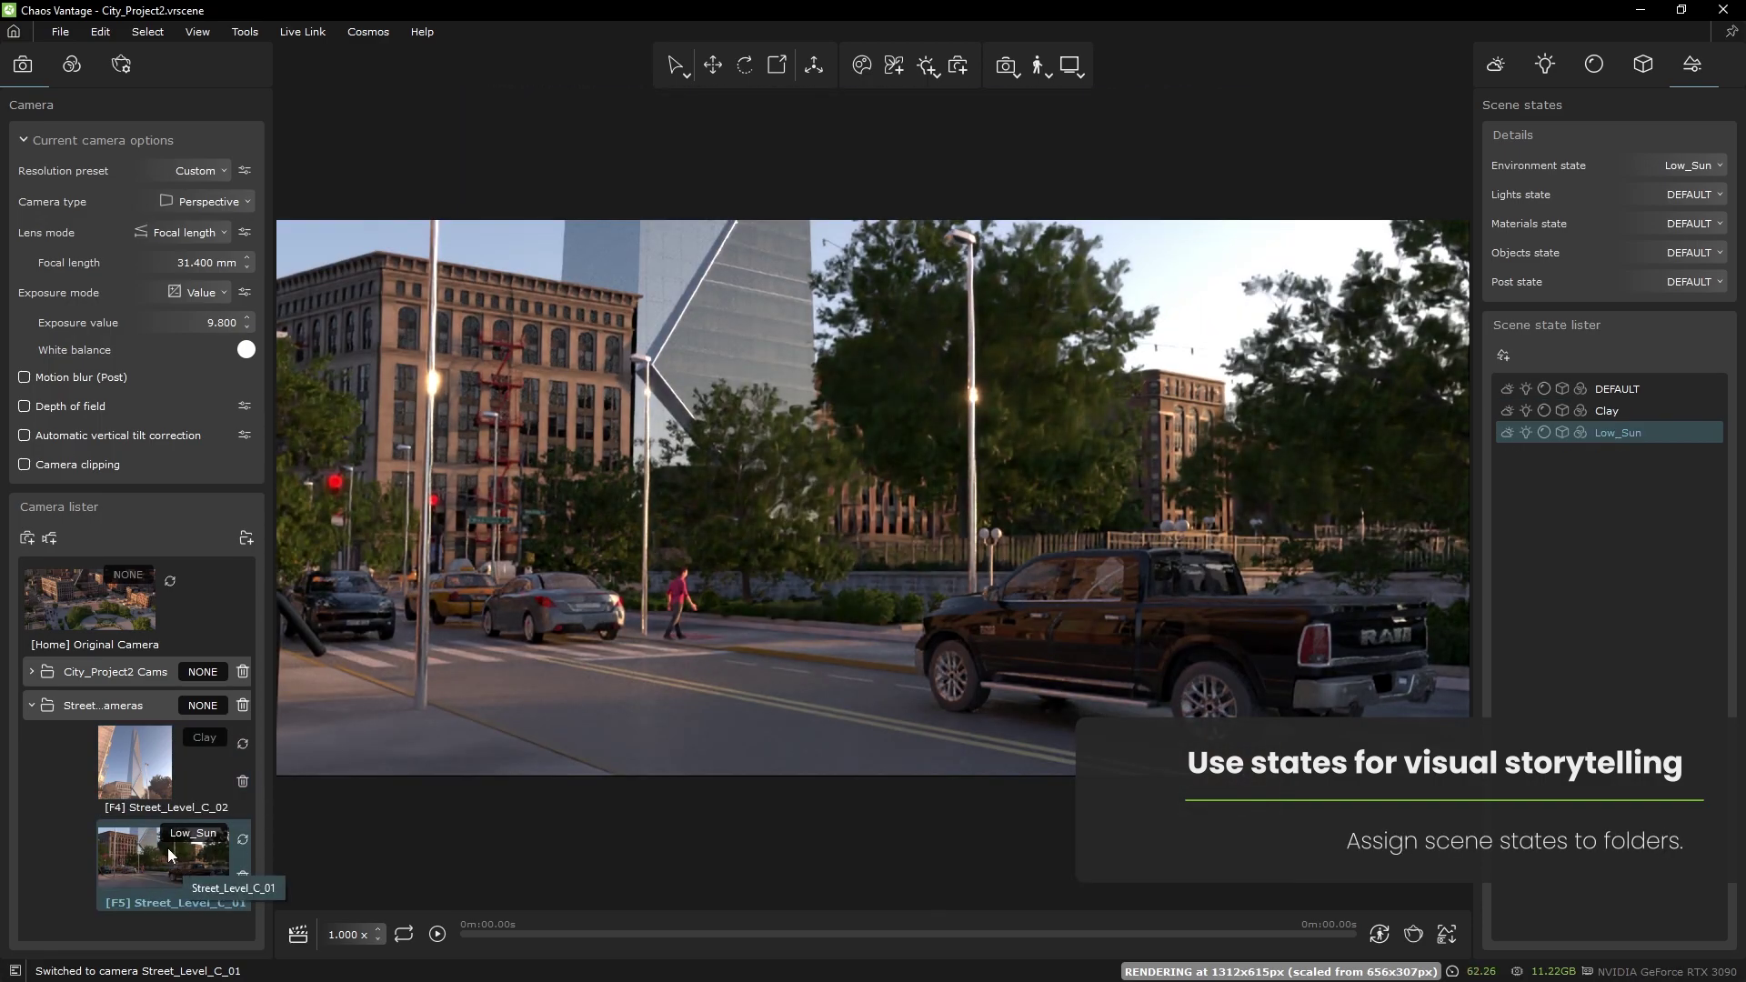
- Assign the Low_Sun scene state to the City_Project2 Cams folder and expand the folder's cameras
click(201, 673)
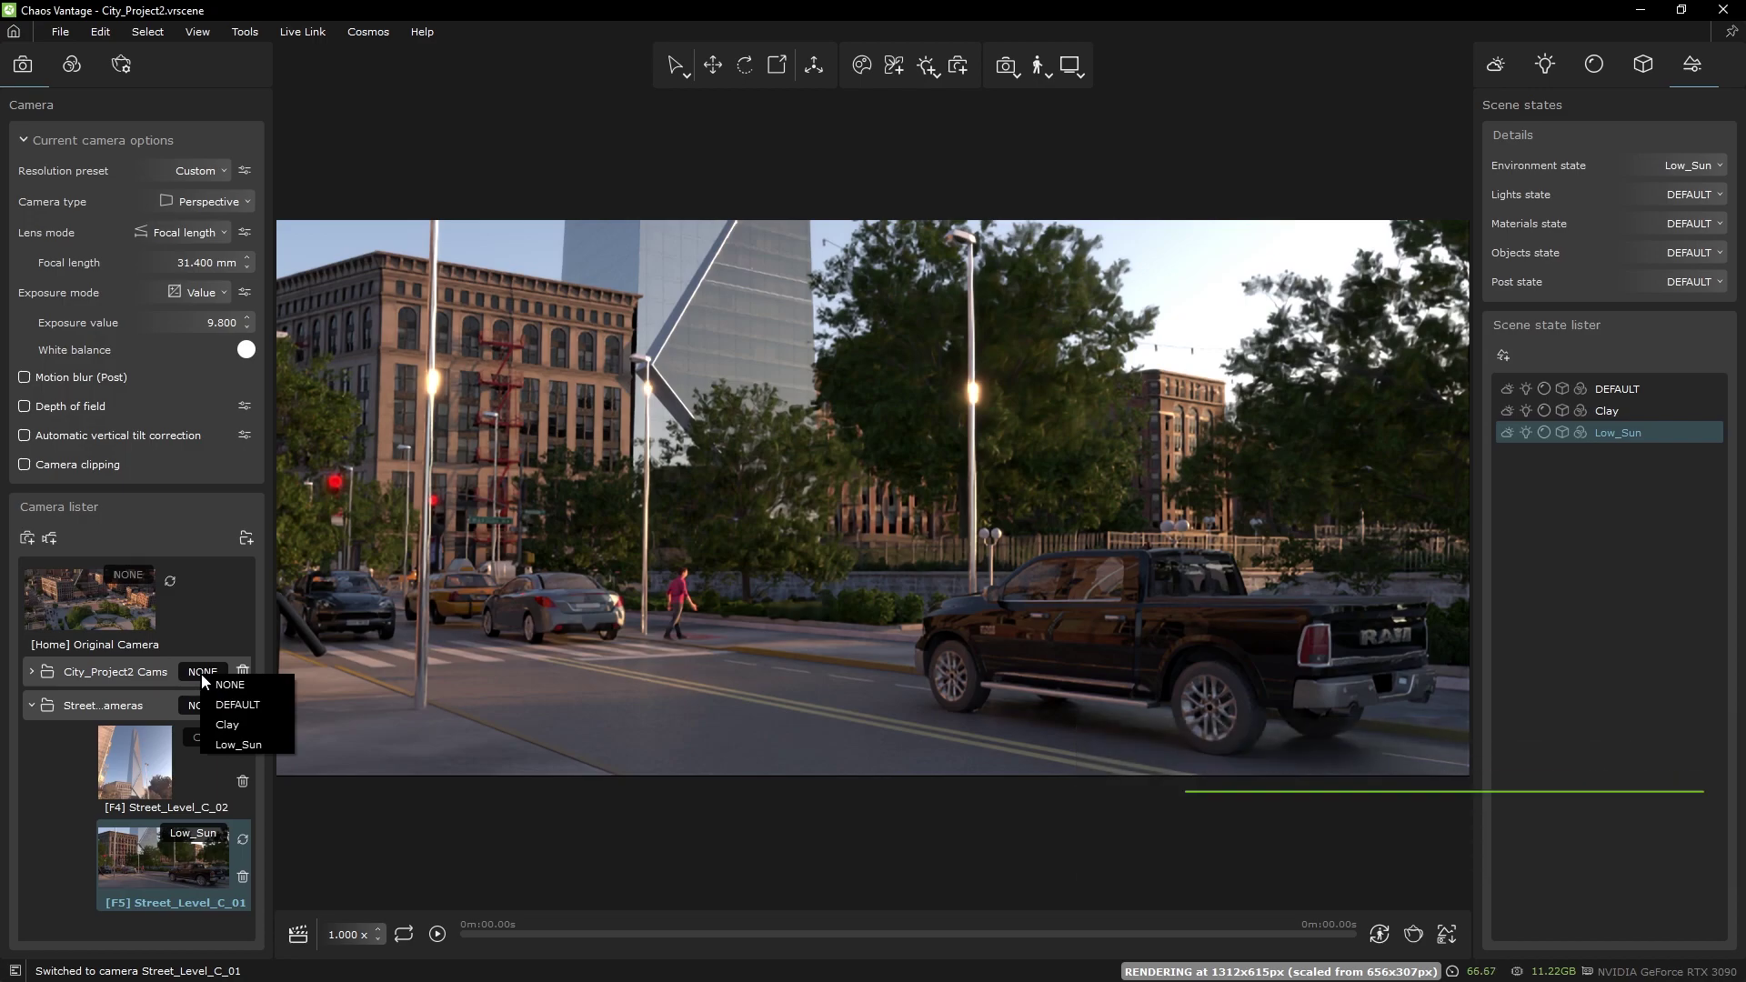
click(215, 745)
click(33, 672)
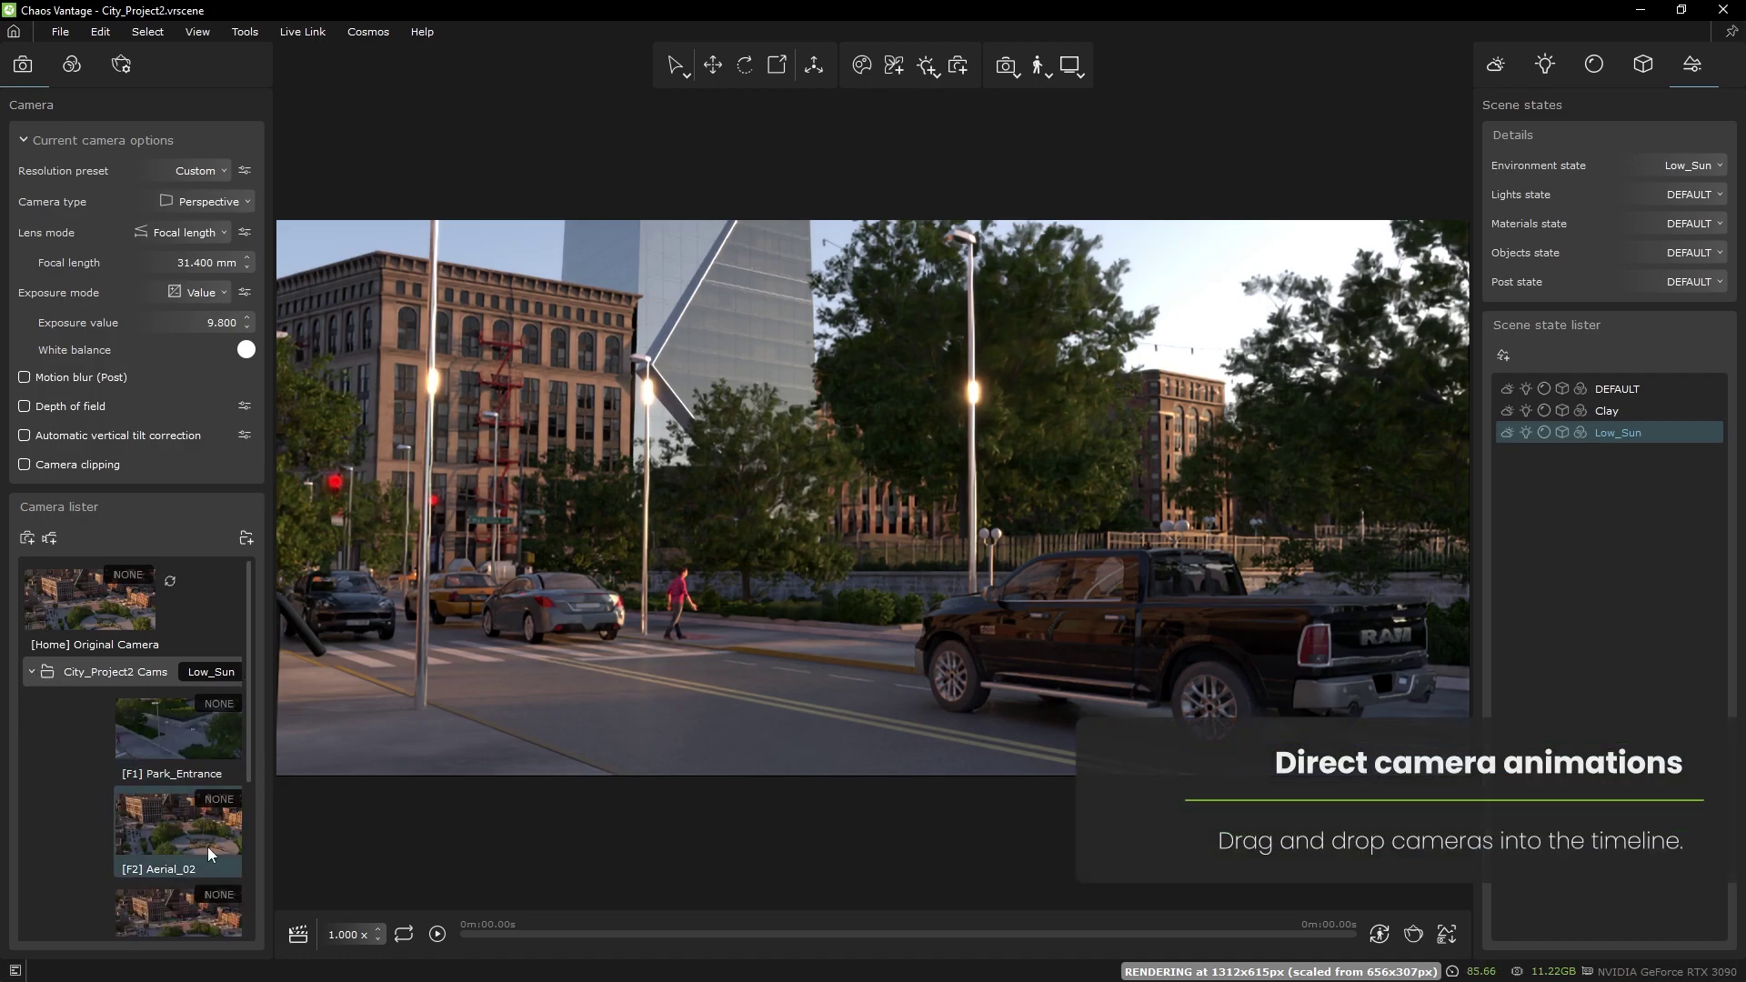
- Open the animation editor and add the Aerial_01 and Aerial_02 cameras to the camera track
click(297, 935)
drag(161, 915, 543, 899)
drag(143, 741, 604, 897)
- Set the duration of the transition between the two aerial cameras to 5 seconds and play the animation
right_click(604, 896)
click(648, 813)
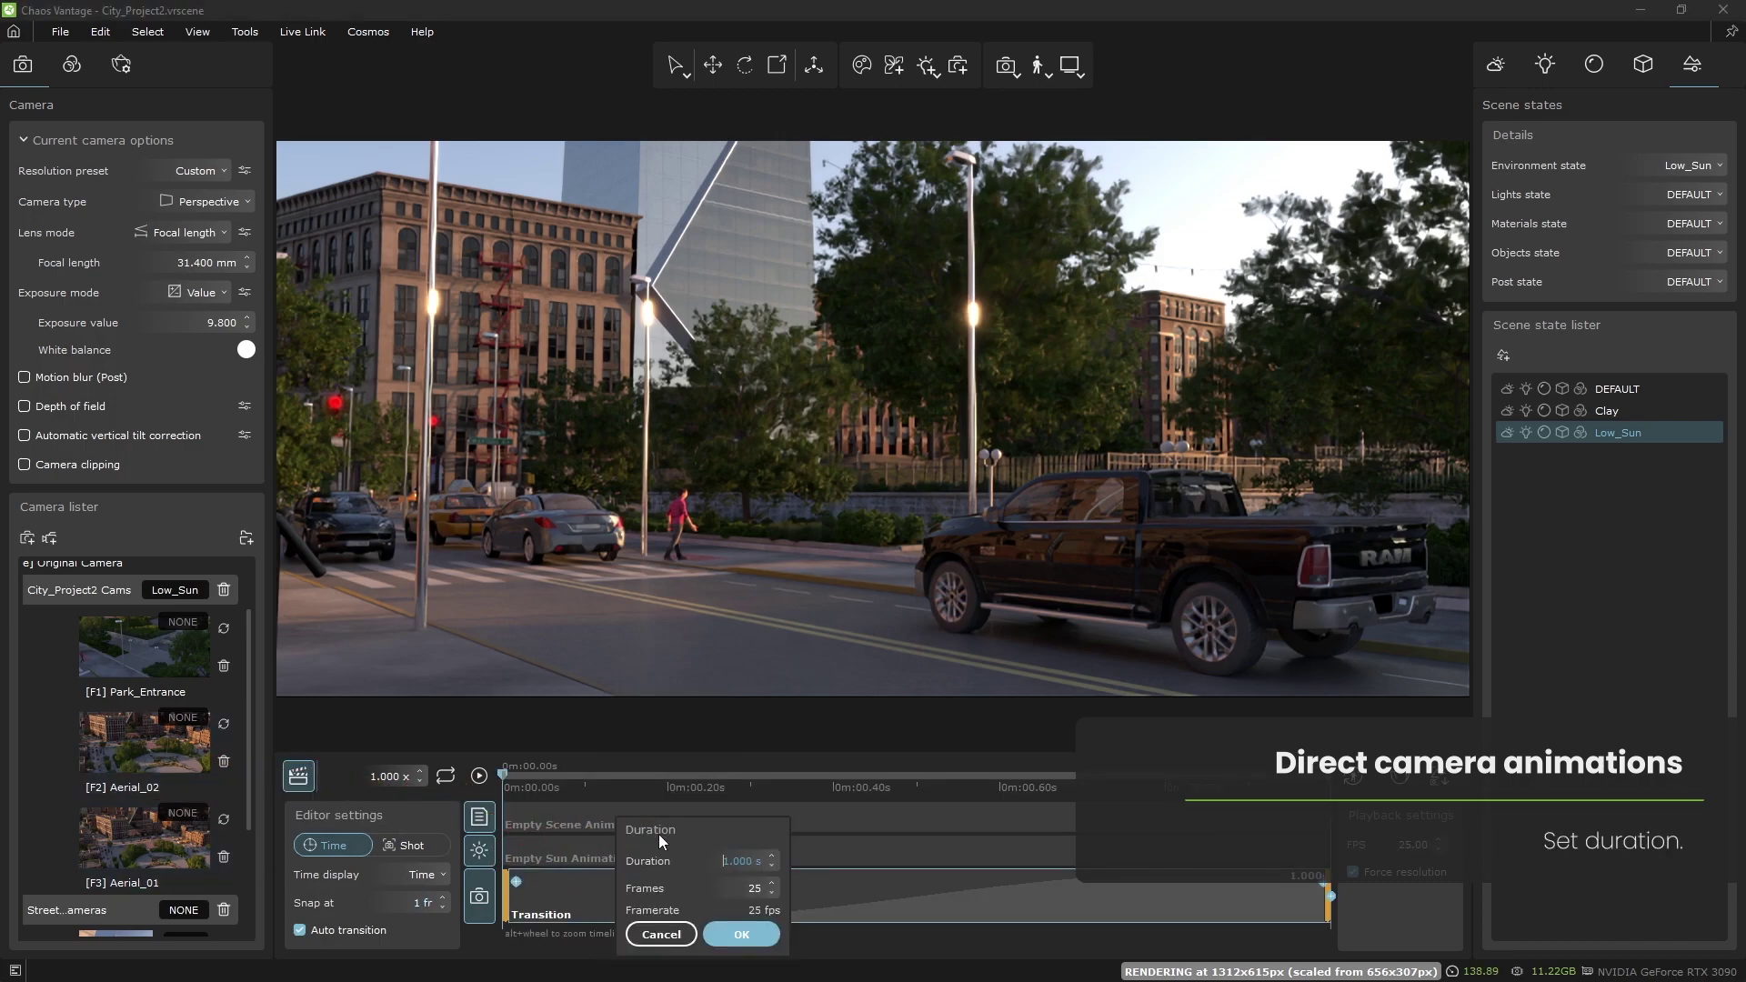
drag(724, 863, 775, 873)
click(733, 924)
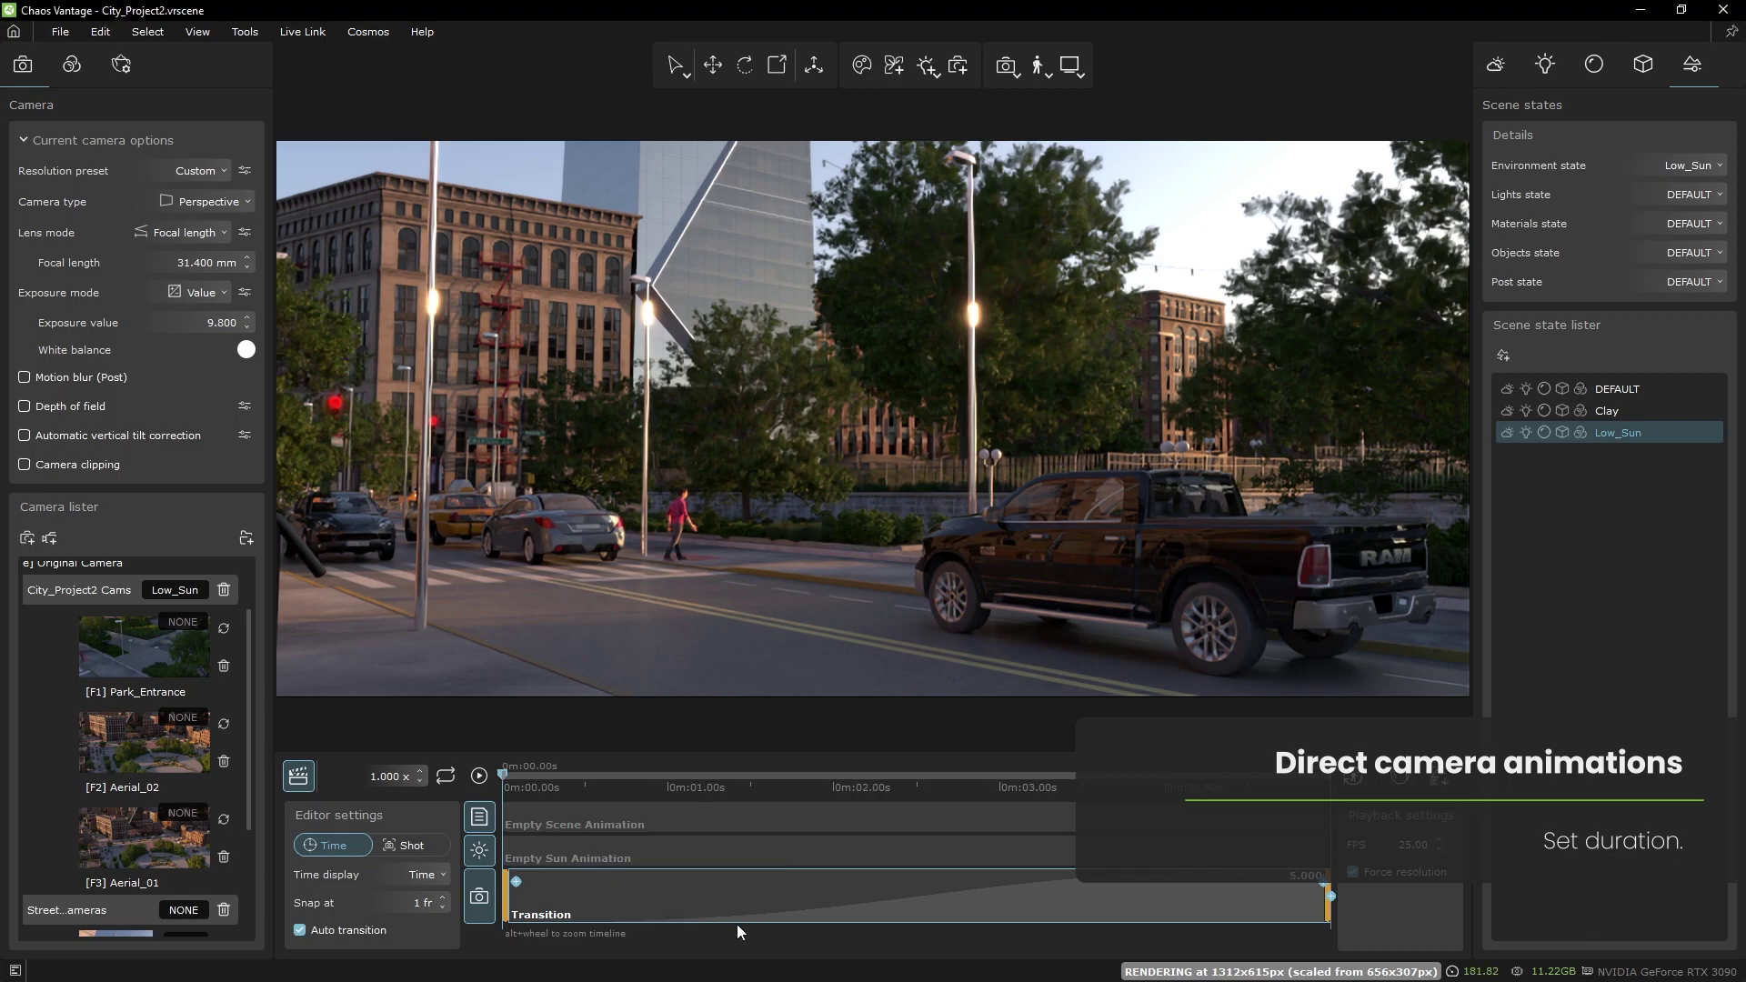
click(479, 776)
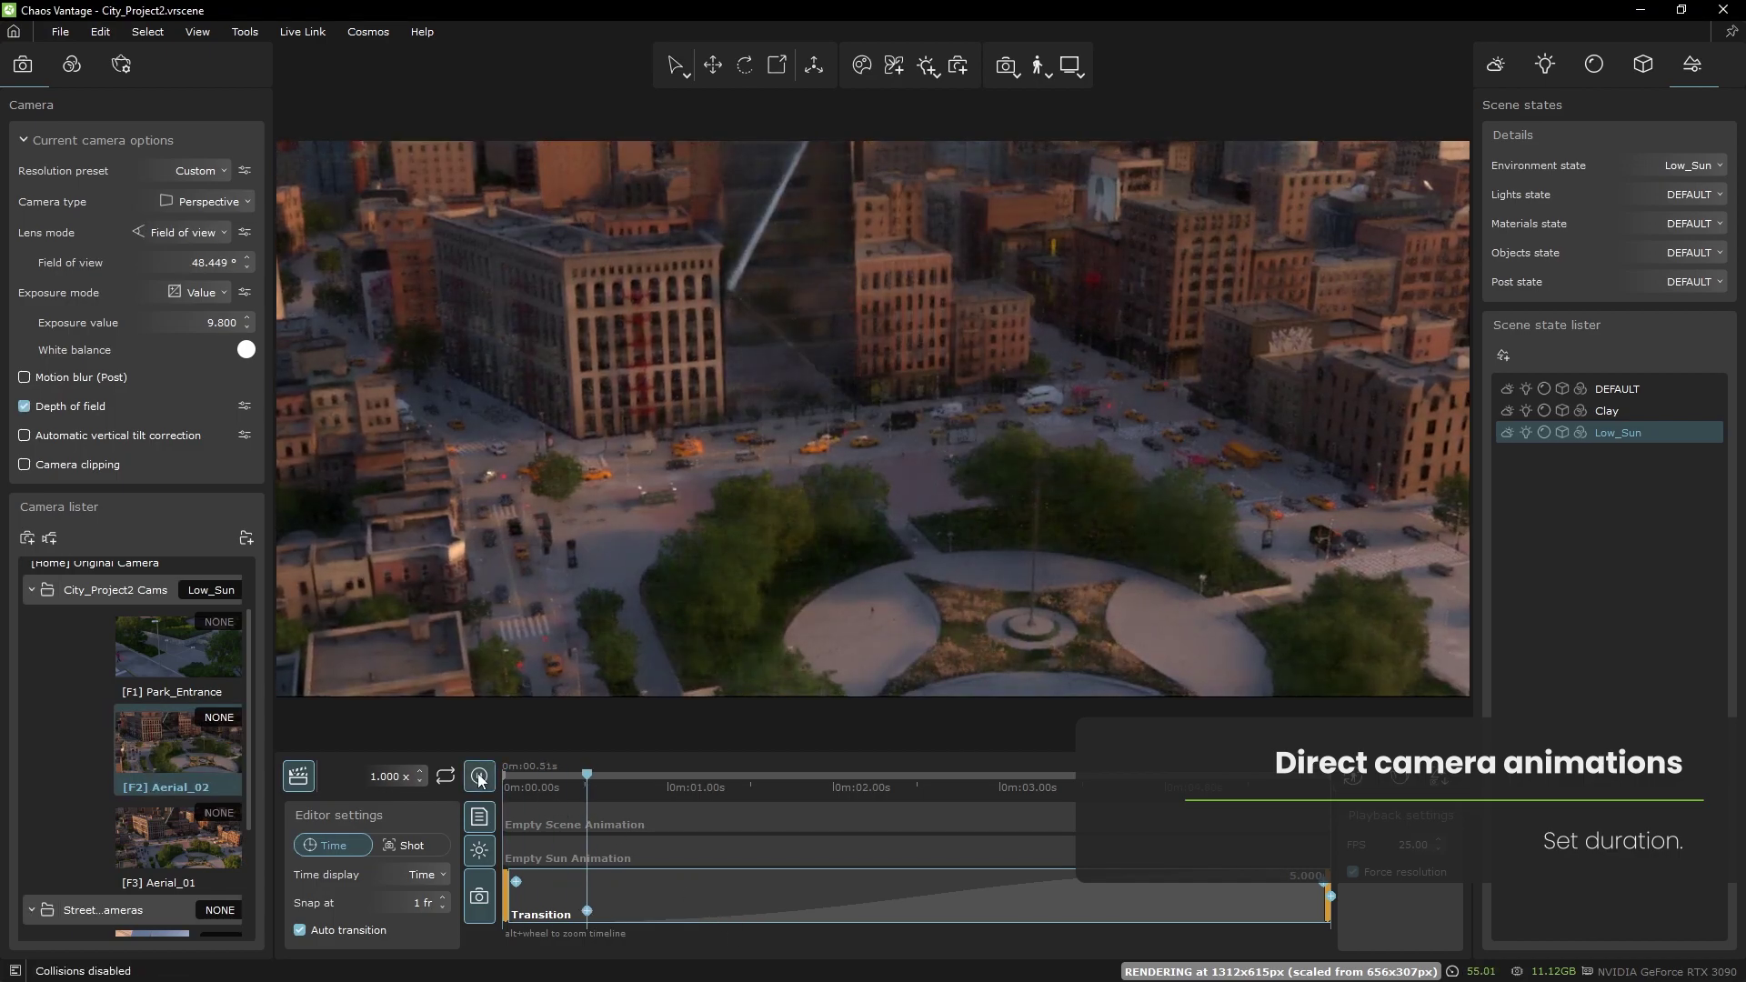